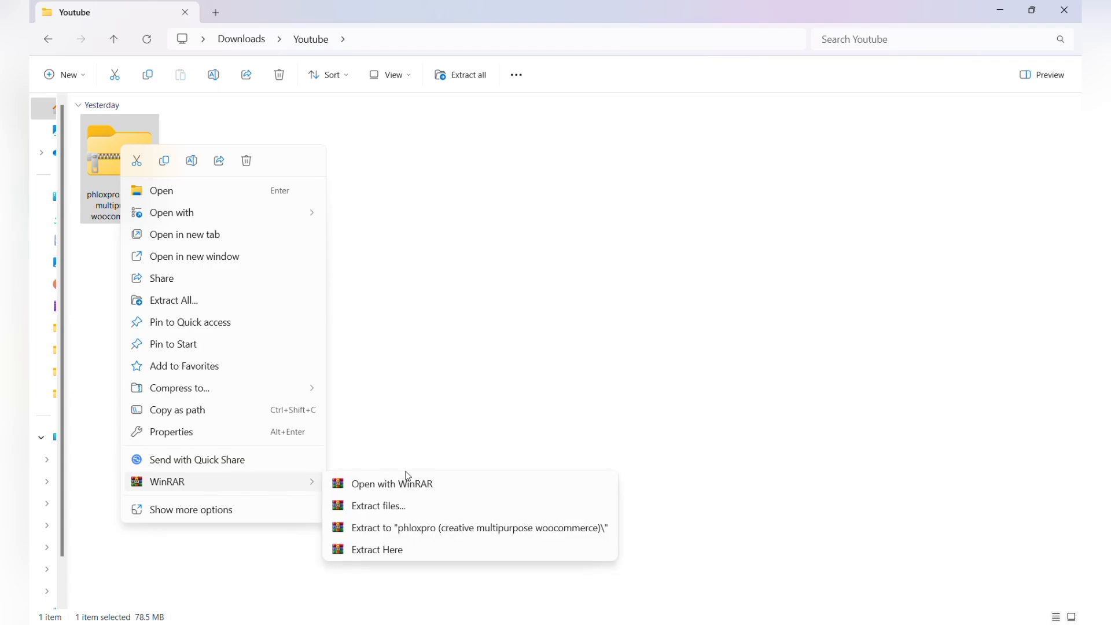
Extract the phloxpro (creative multipurpose woocommerce) archive into its own folder and open the phlox-pro-download-package folder inside it, displayed as large icons.
left_click(435, 529)
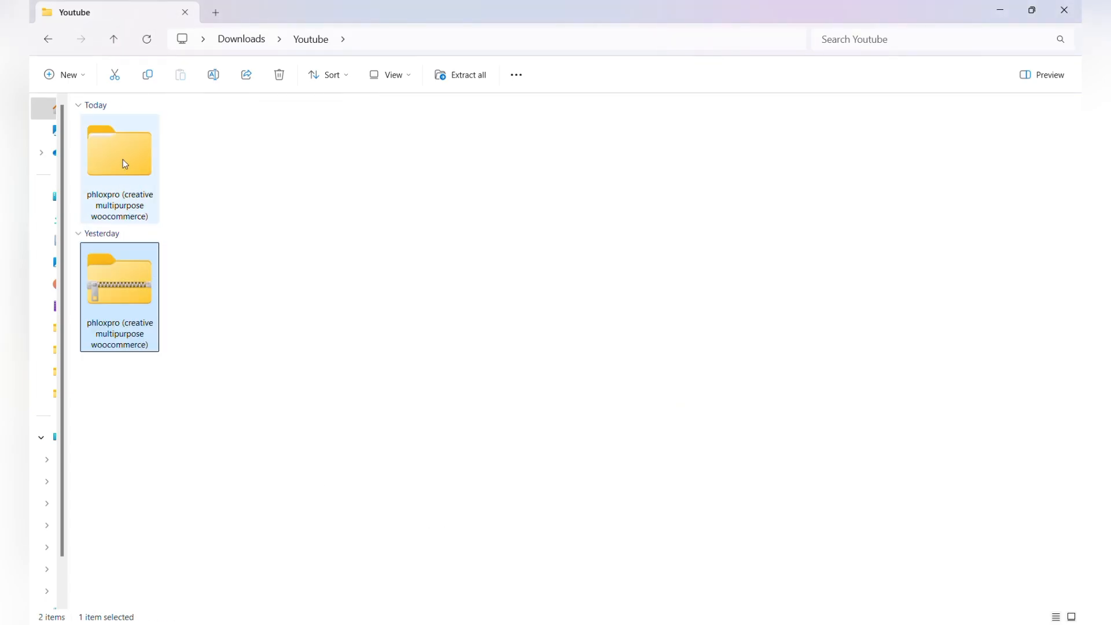
double_click(122, 158)
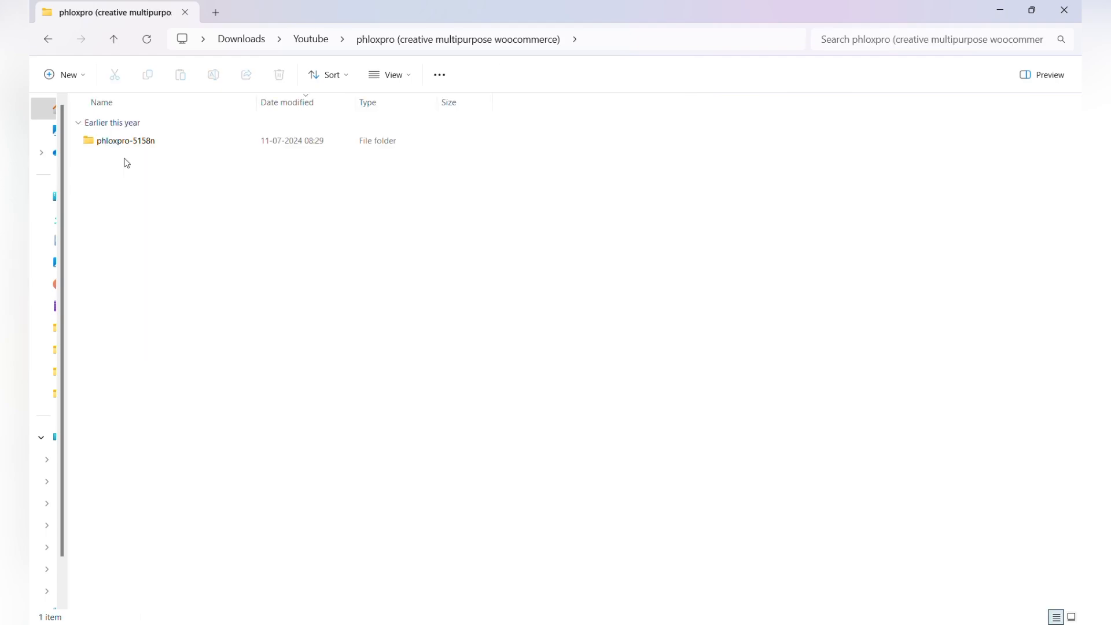
double_click(167, 142)
double_click(168, 141)
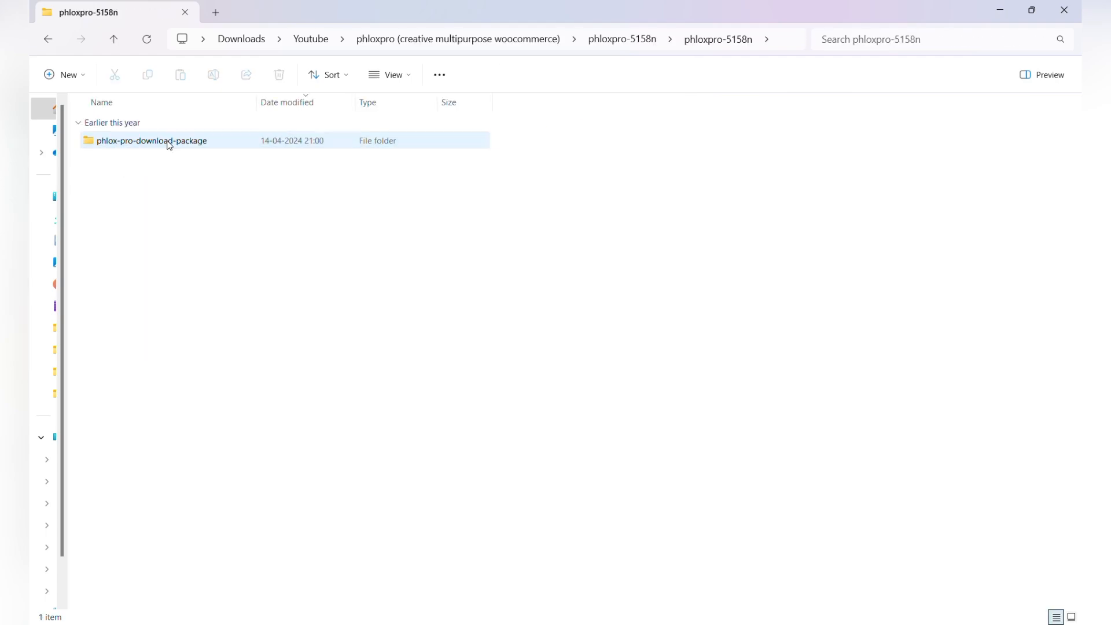
double_click(167, 142)
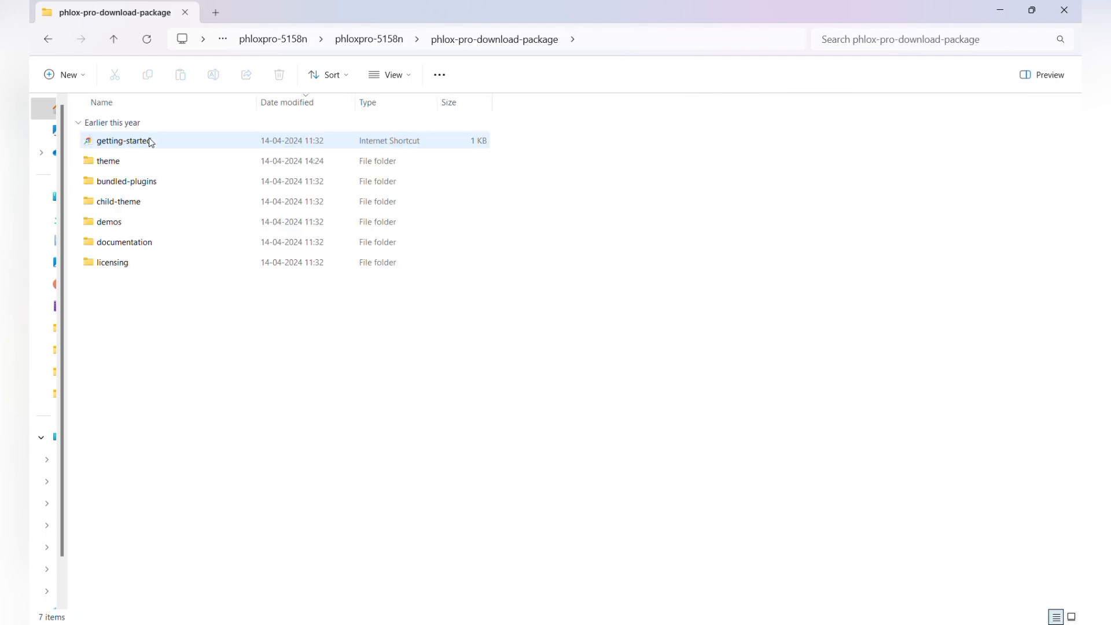
key("ctrl+shift+2")
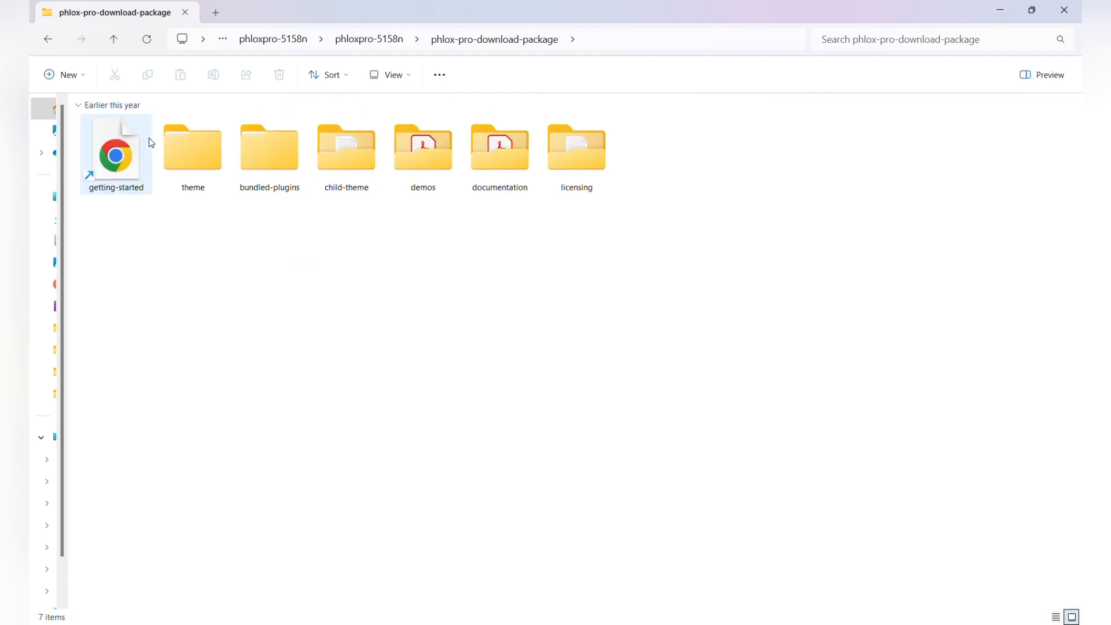
Open the package's theme folder, display it as large icons and select the phlox-pro zip file.
double_click(188, 151)
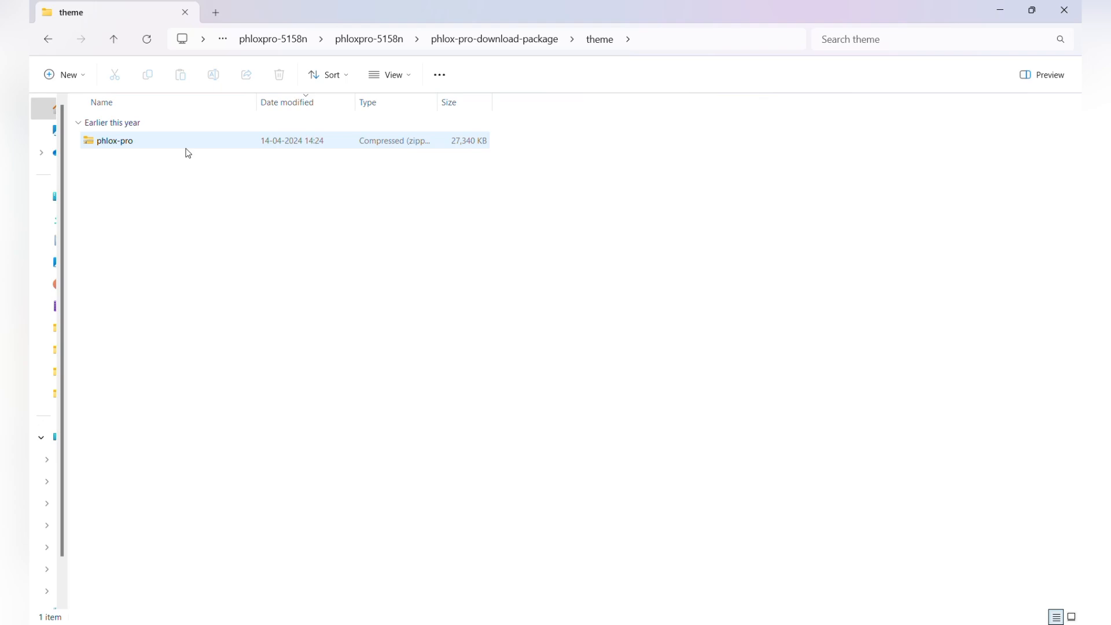
key("ctrl+shift+2")
left_click(121, 157)
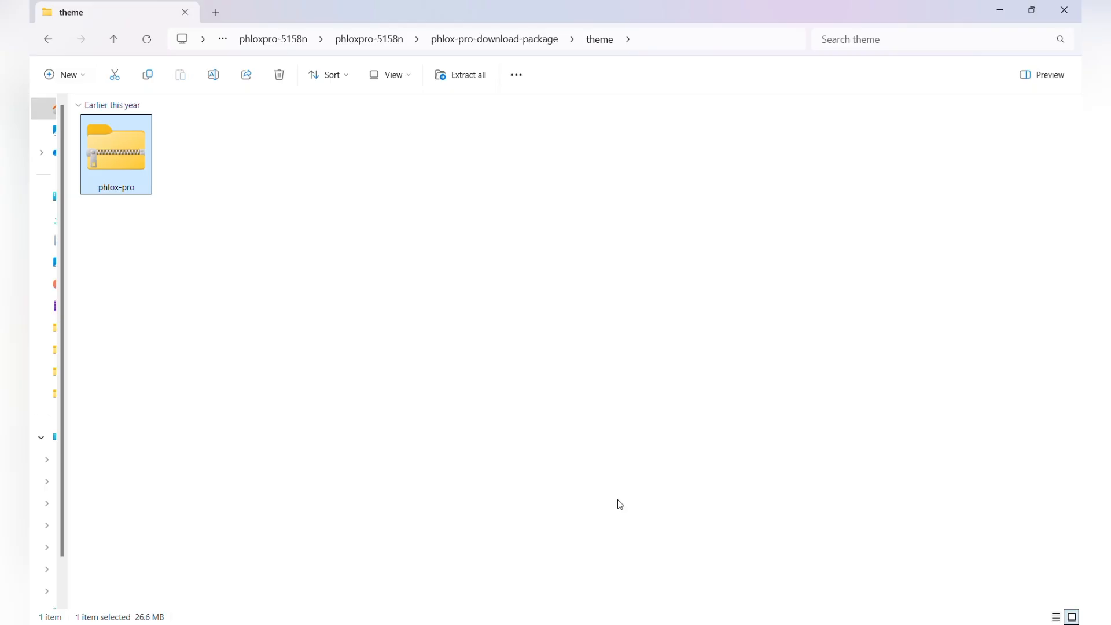
Switch to the WordPress admin site in the browser and open the page for adding a new theme.
mouse_move(738, 622)
left_click(738, 570)
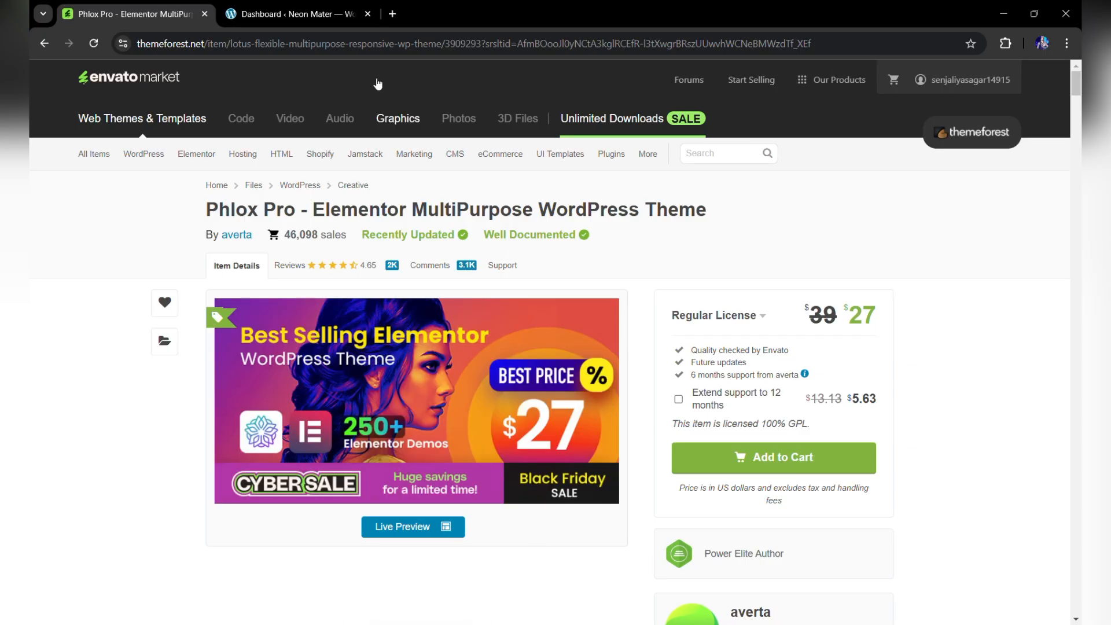
left_click(316, 4)
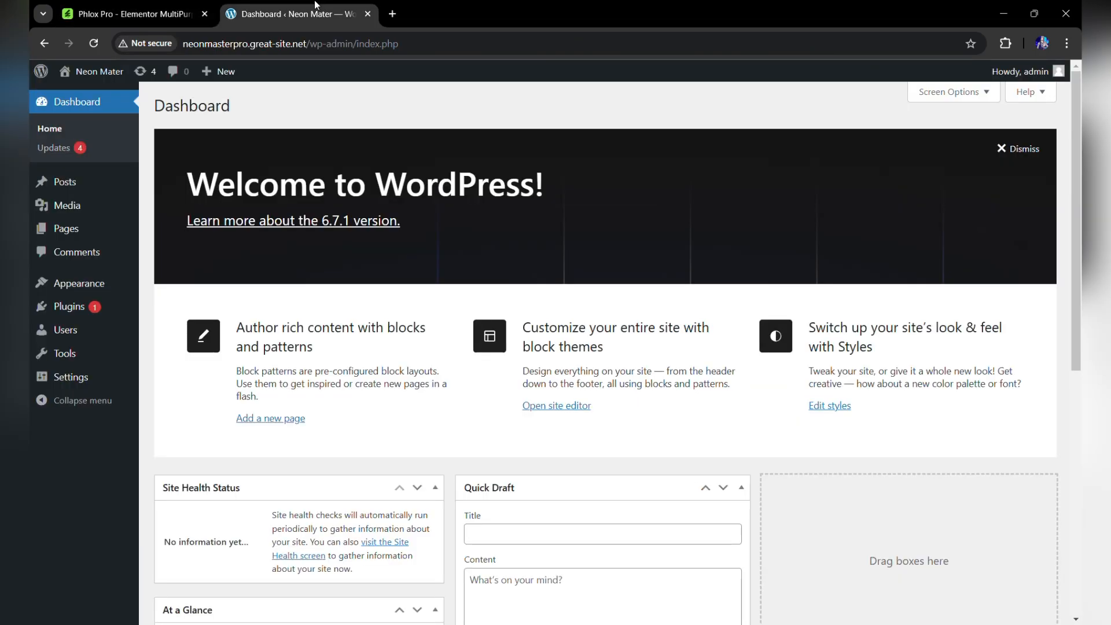
mouse_move(84, 283)
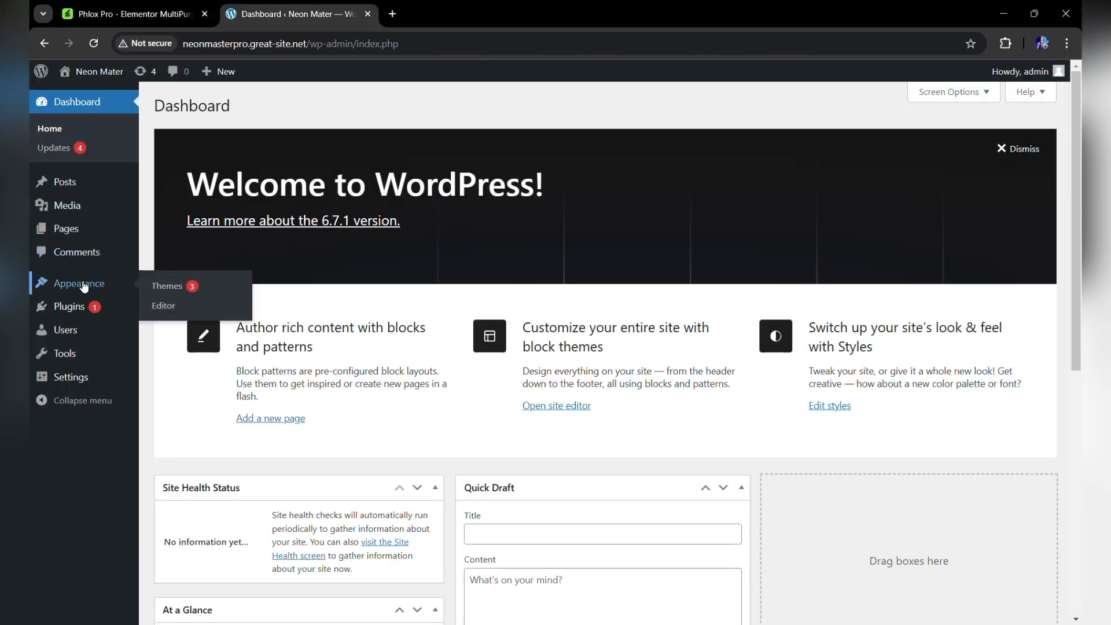
left_click(171, 286)
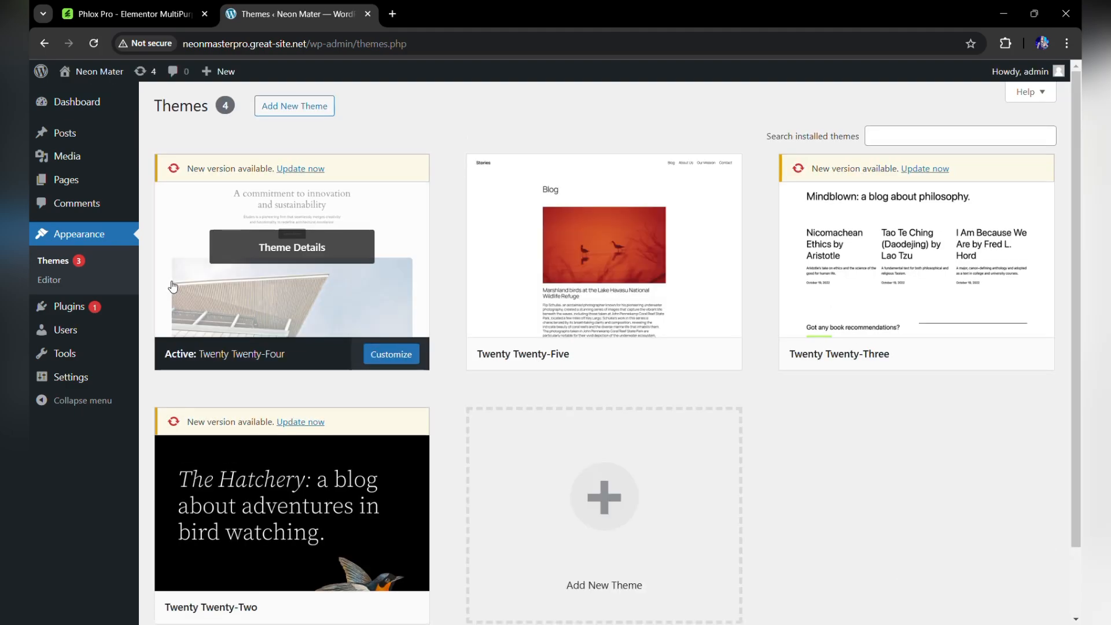
scroll(508, 367, "down", 2)
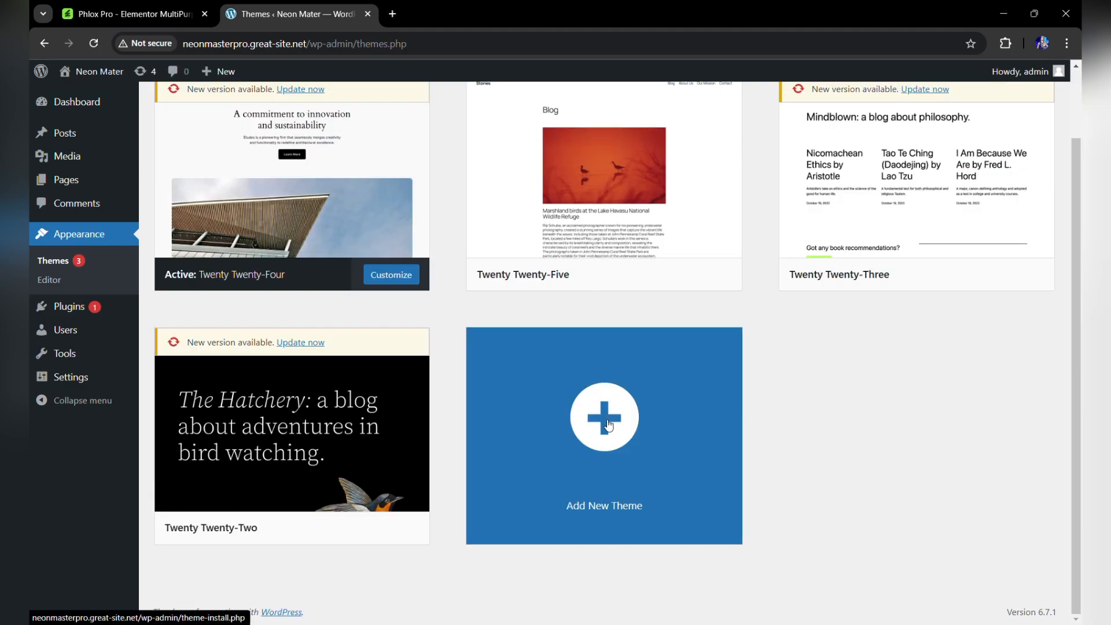
left_click(608, 425)
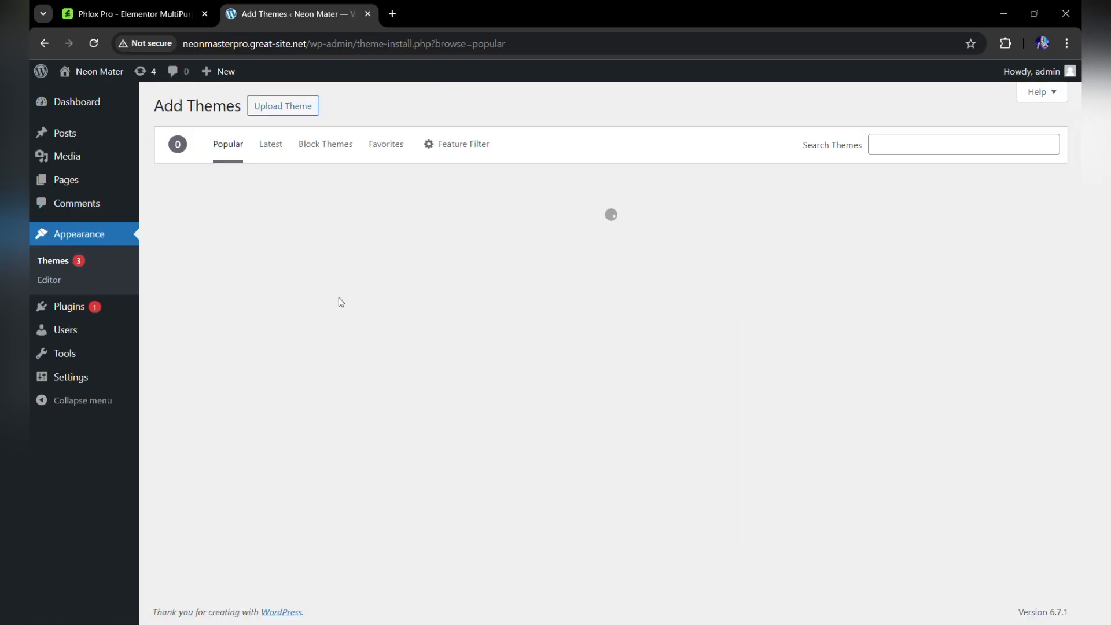
Install the Phlox Pro theme by uploading phlox-pro.zip and start installing its core plugins.
left_click(286, 110)
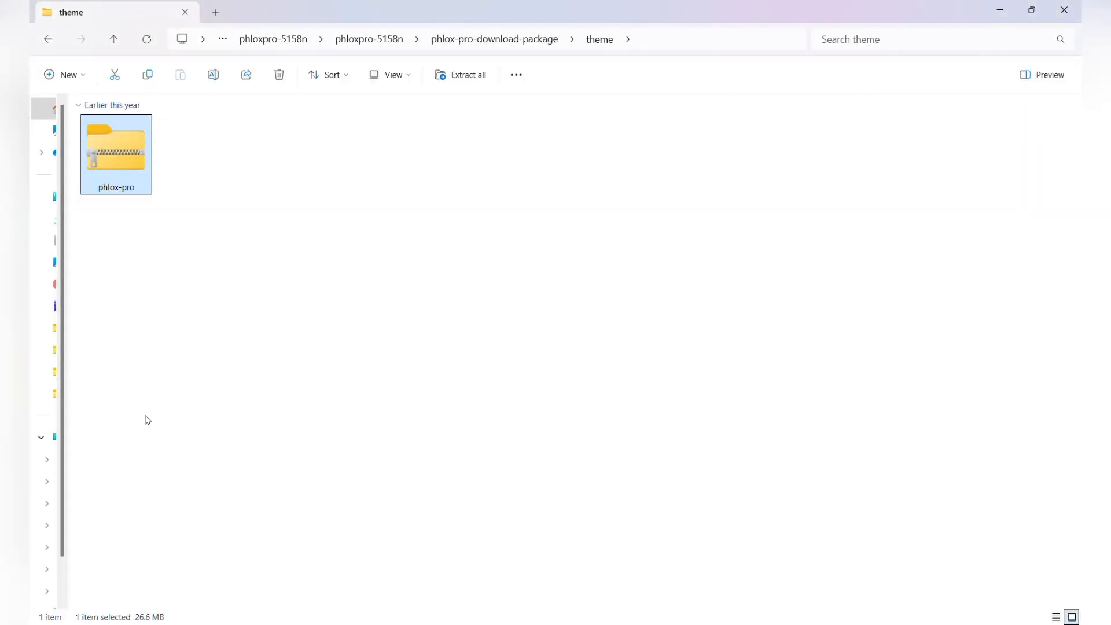
left_click_drag(118, 185, 524, 231)
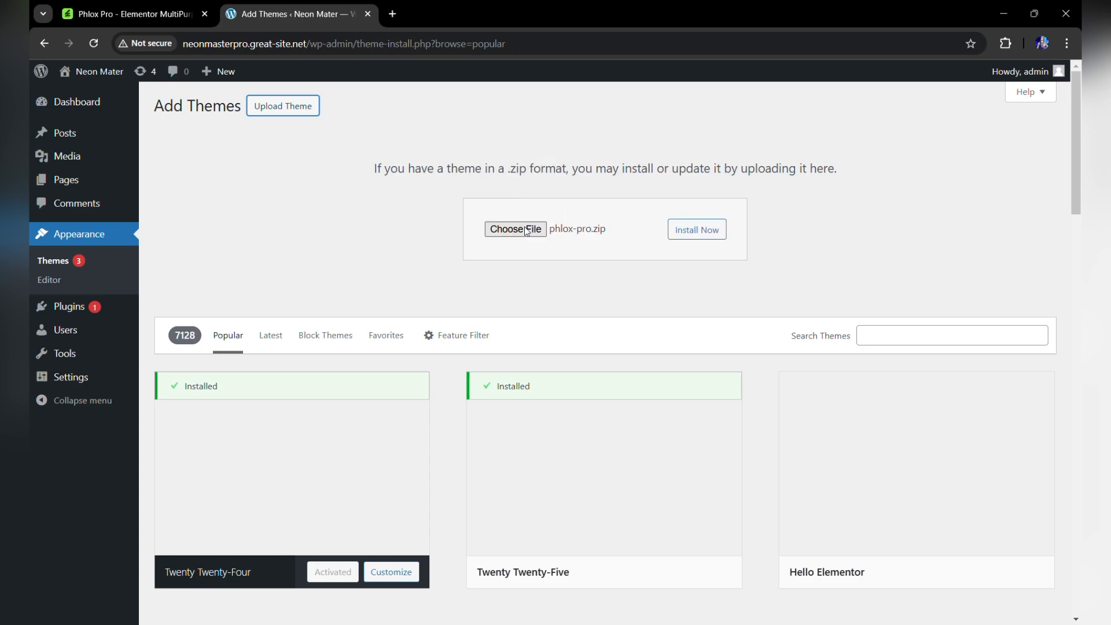
left_click(698, 230)
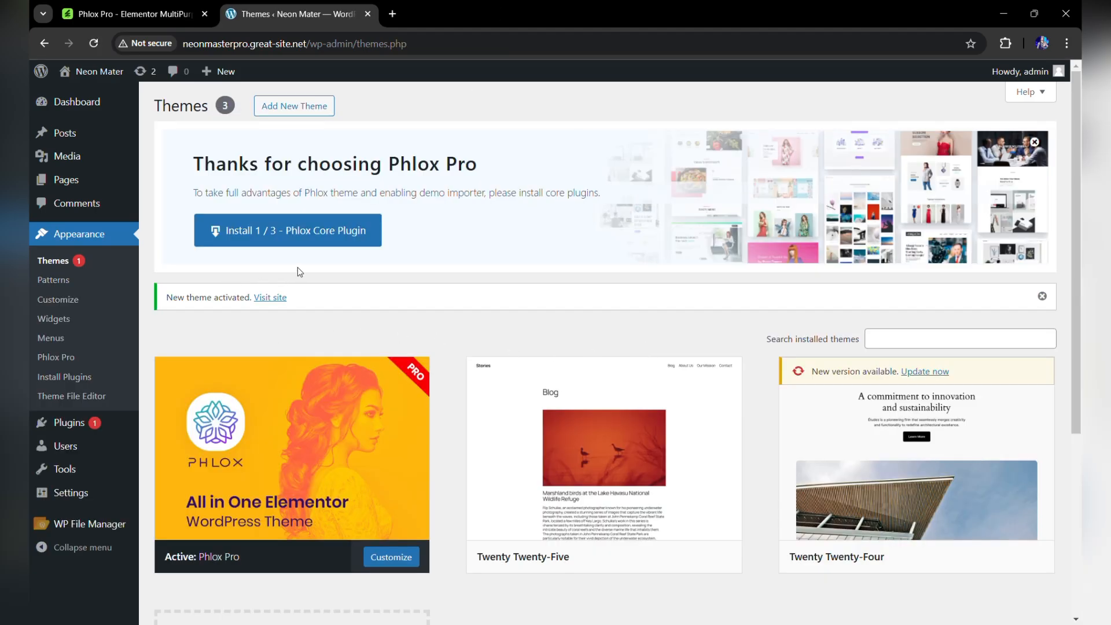
left_click(315, 240)
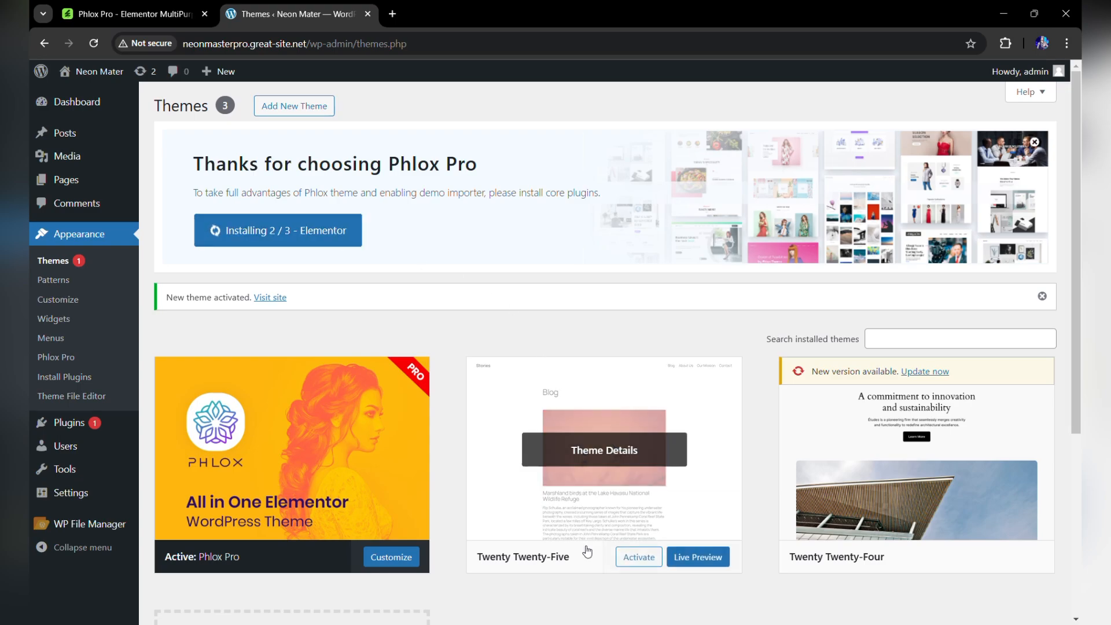
Switch to File Explorer and view the plugin archives in the package's bundled-plugins folder as large icons.
mouse_move(557, 624)
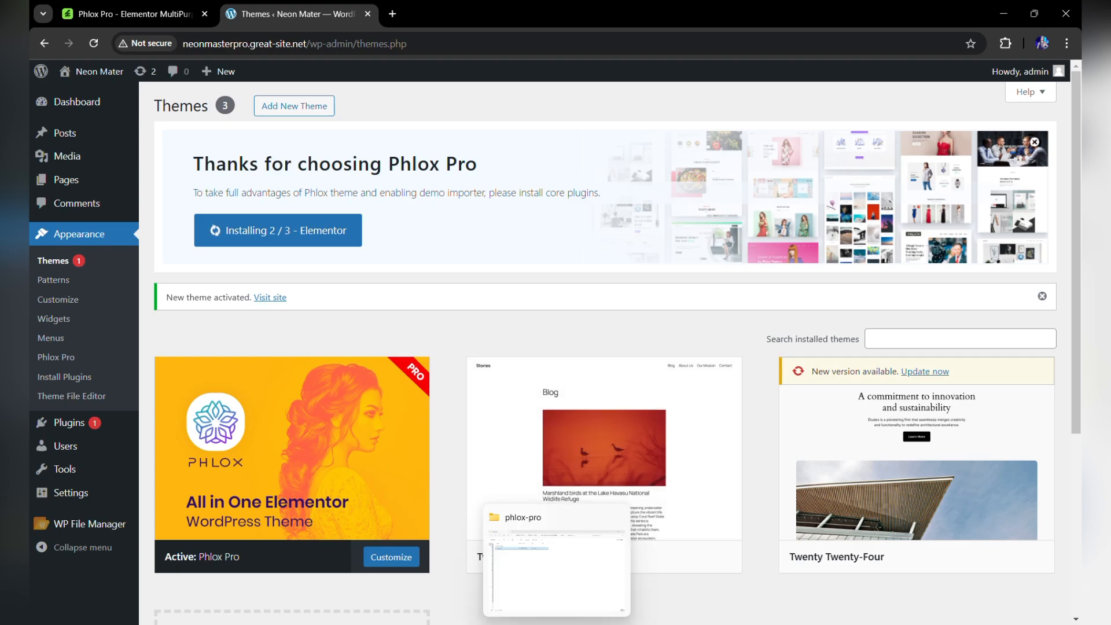
left_click(556, 556)
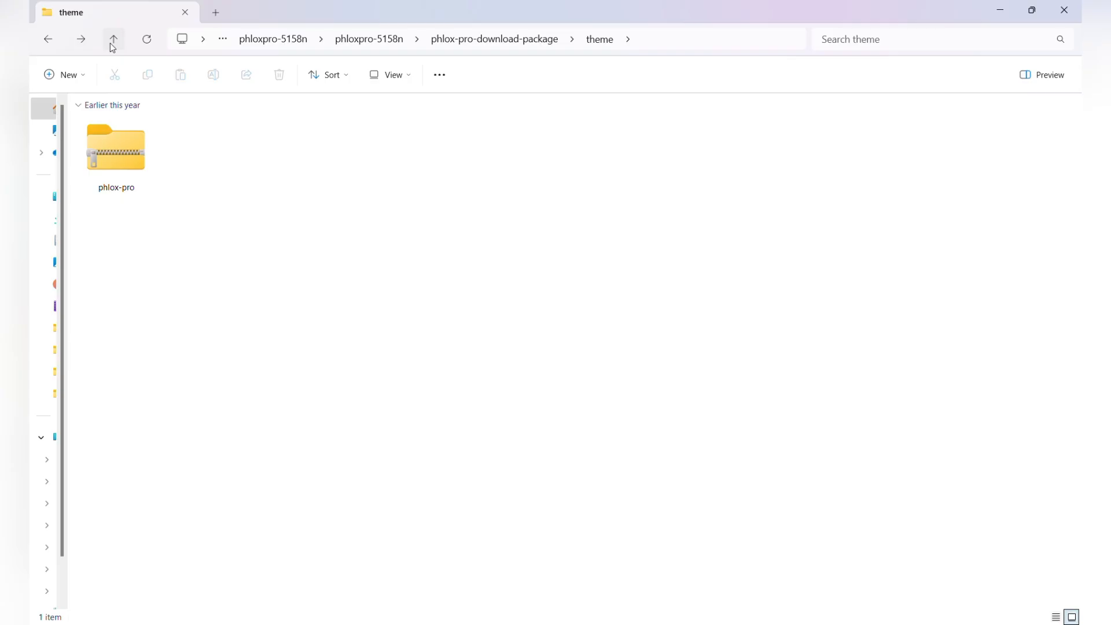
left_click(112, 41)
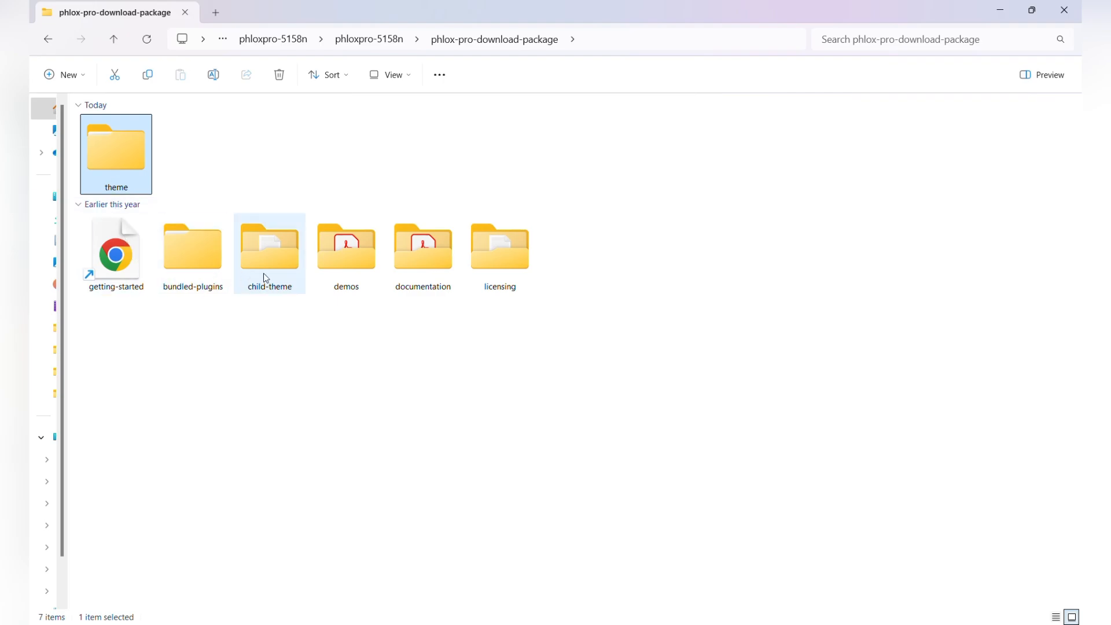
double_click(193, 259)
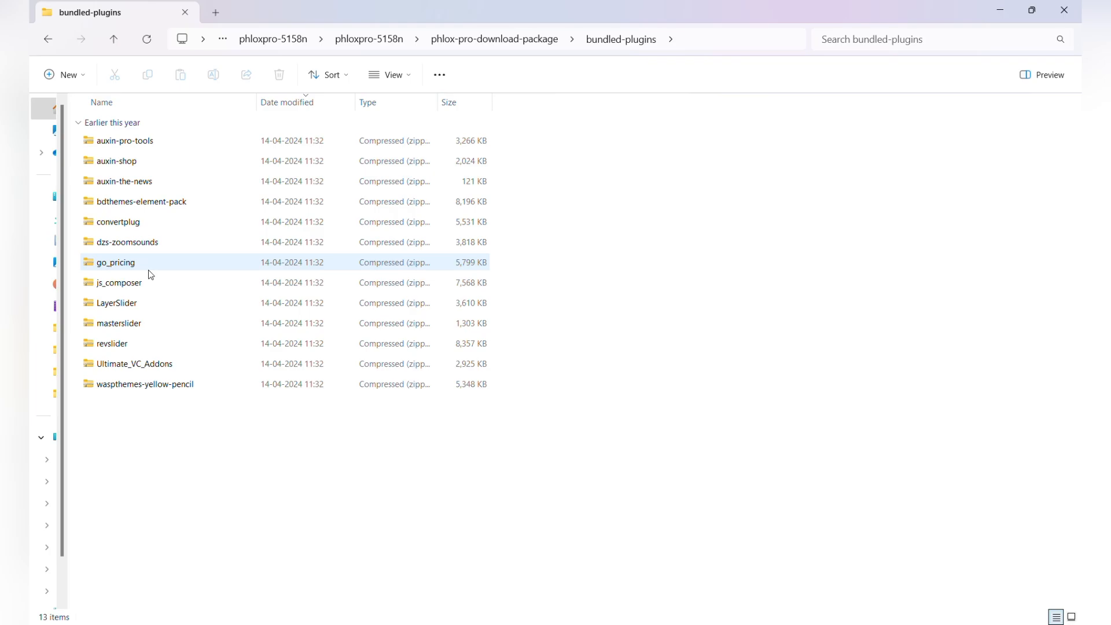
key("ctrl+shift+2")
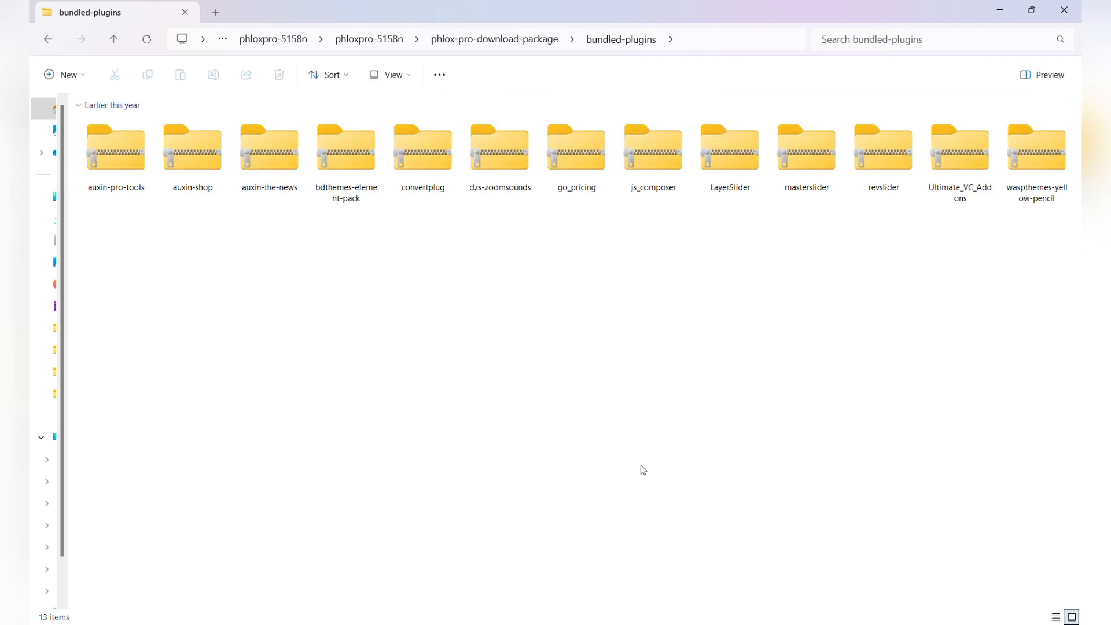
Return to the browser and look through the Phlox Pro theme dashboard down to its changelog.
left_click(716, 558)
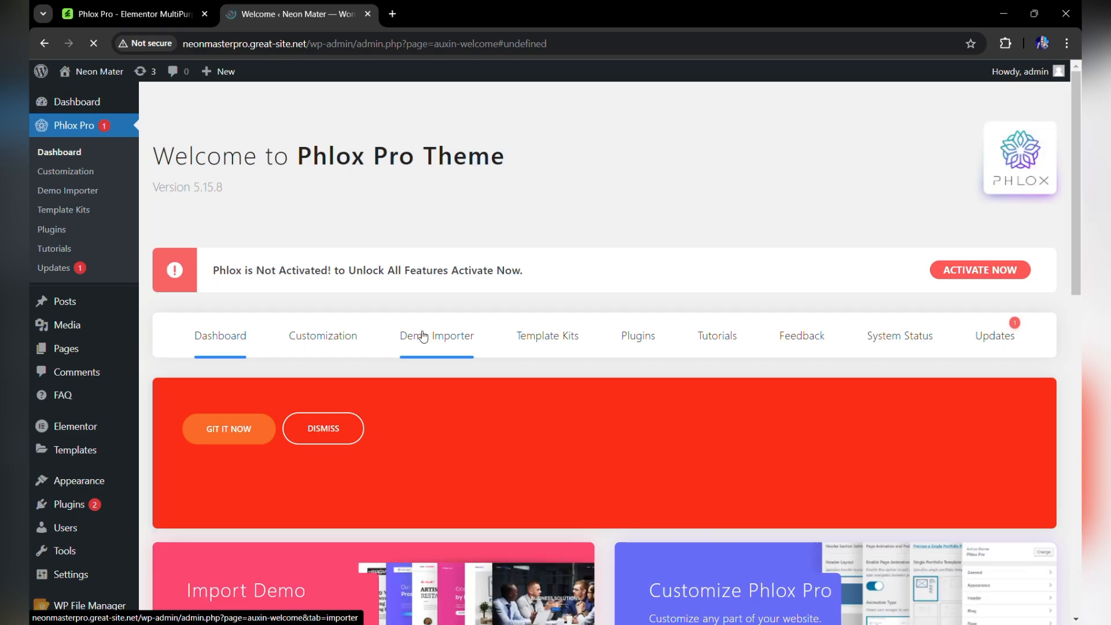
scroll(422, 336, "down", 3)
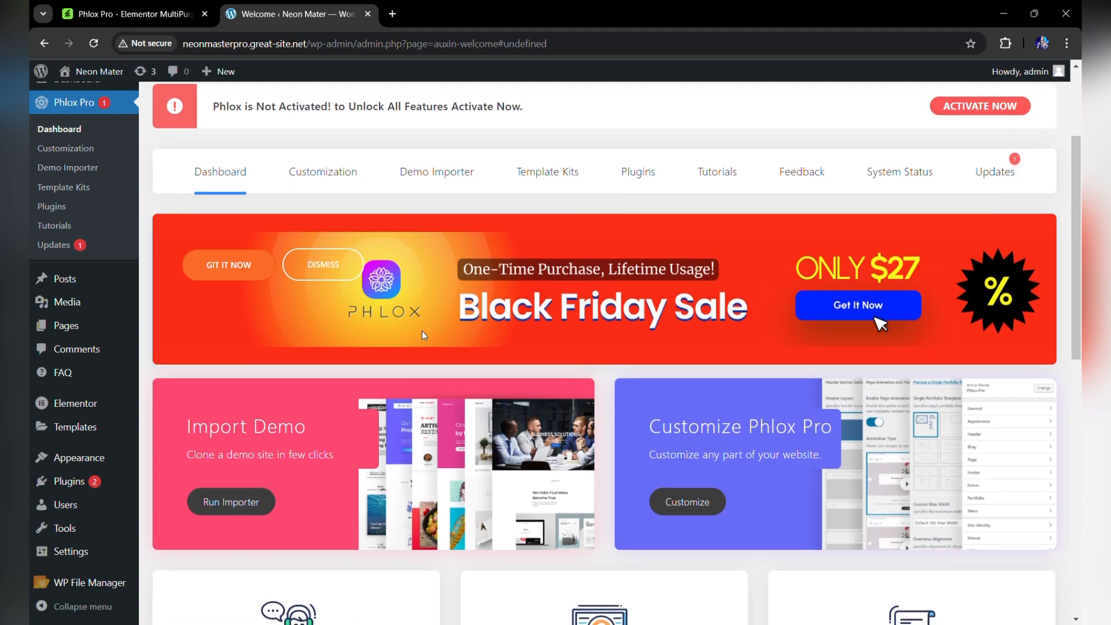
scroll(423, 335, "down", 5)
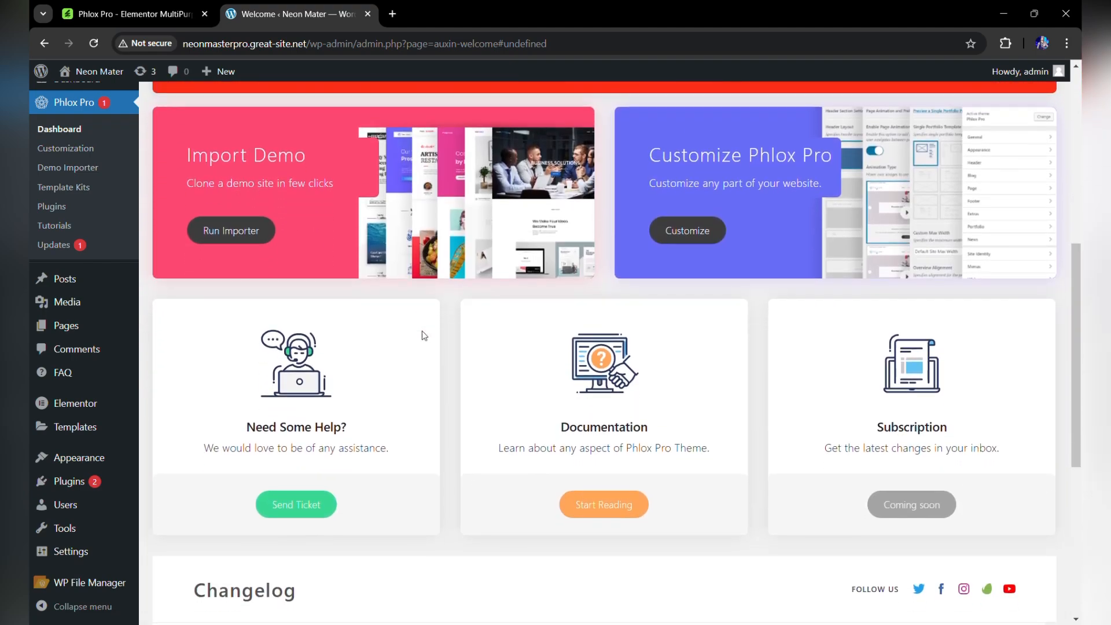
scroll(424, 336, "down", 3)
scroll(422, 332, "down", 2)
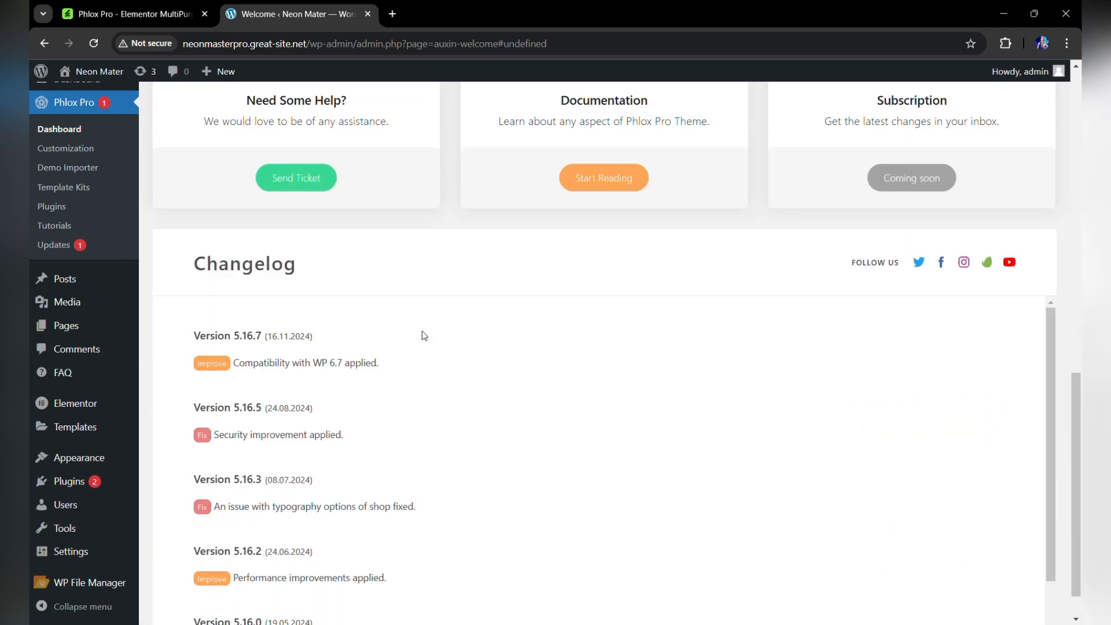
scroll(422, 332, "up", 12)
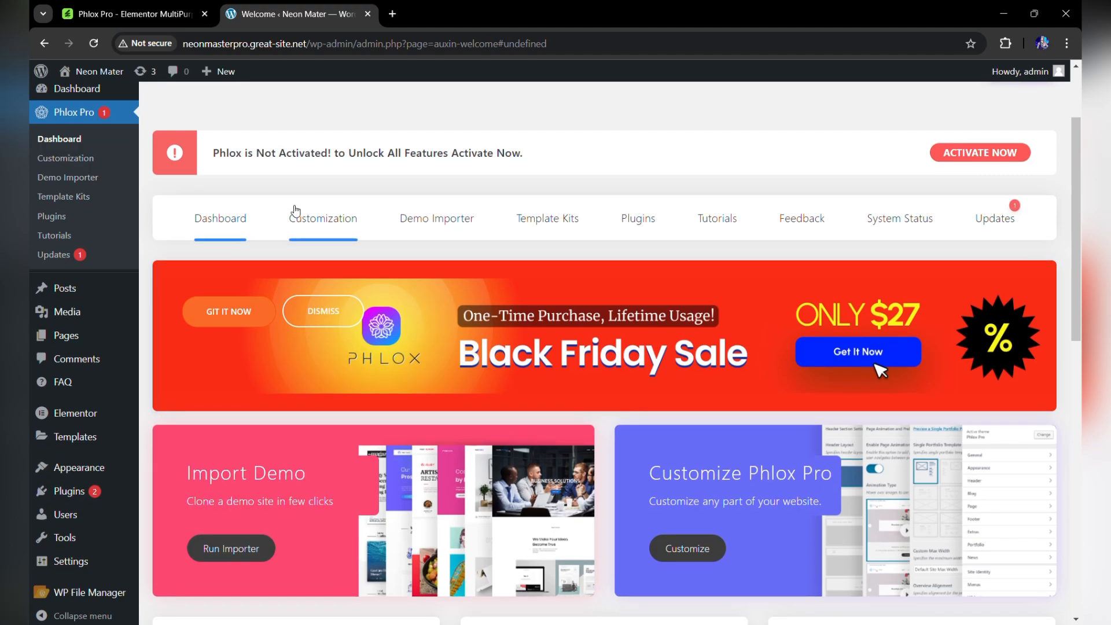
Open the Phlox Pro demo importer and browse all templates, checking which demos can be imported and which are Pro only.
left_click(435, 223)
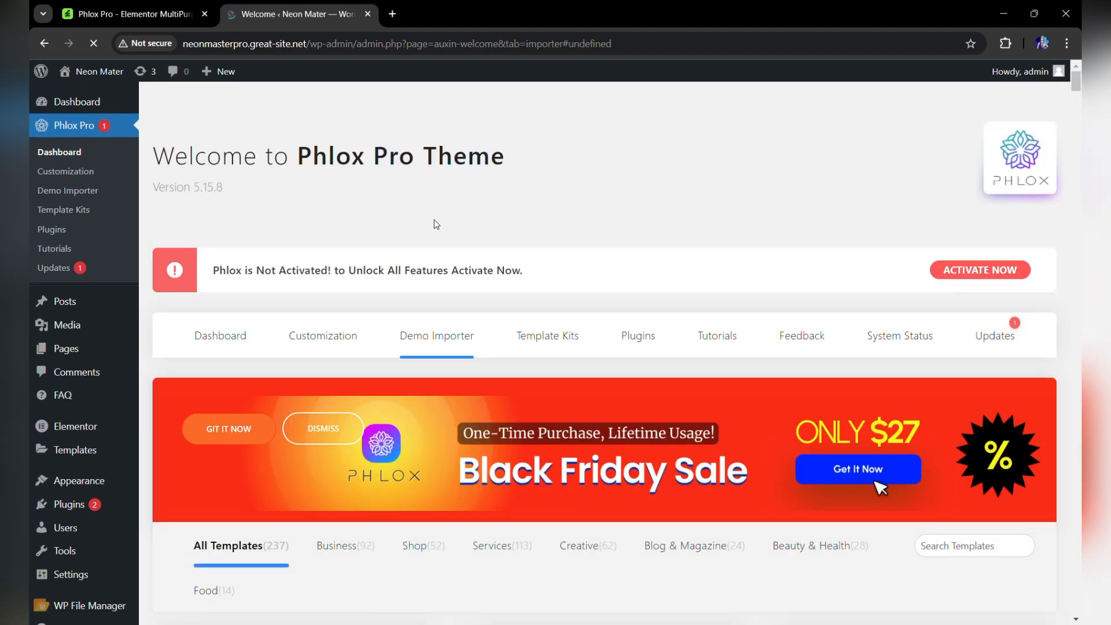
scroll(435, 222, "down", 6)
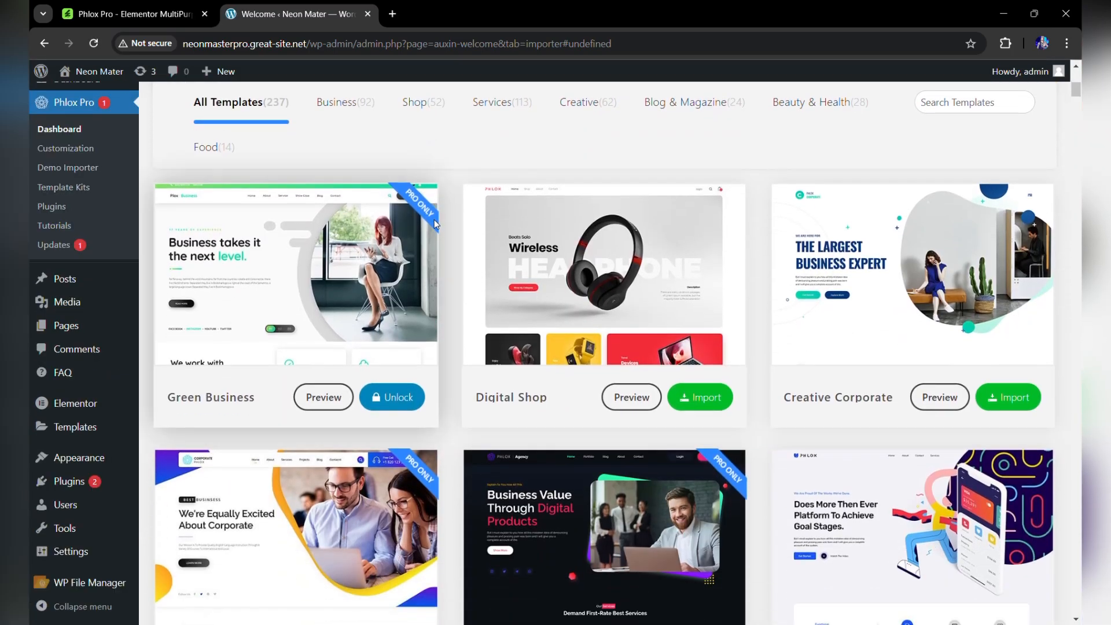
scroll(624, 524, "down", 4)
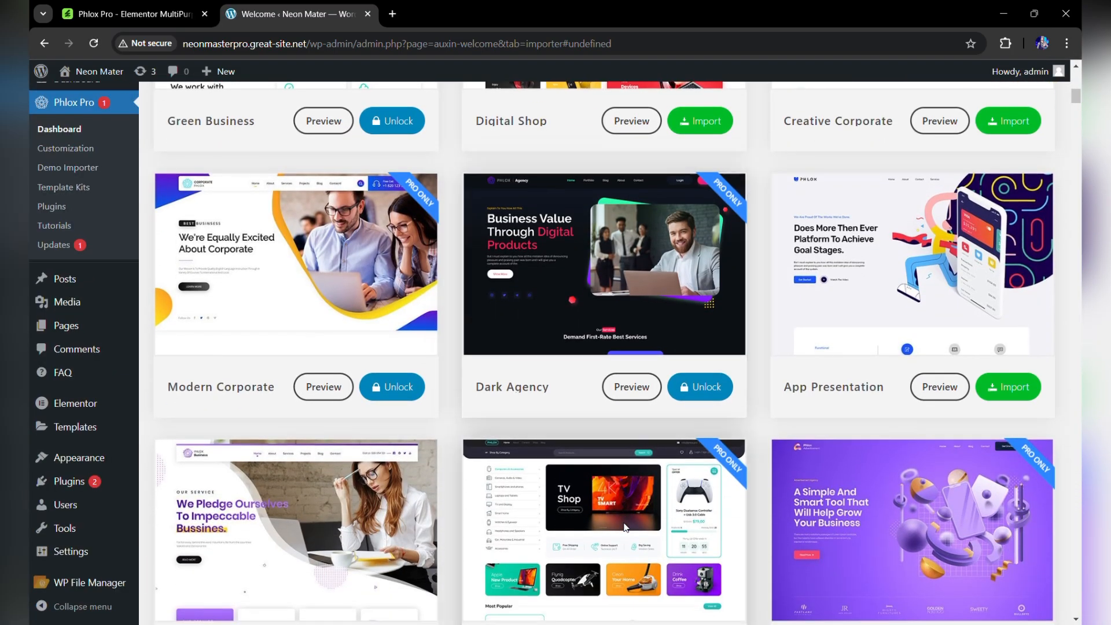
scroll(673, 485, "down", 3)
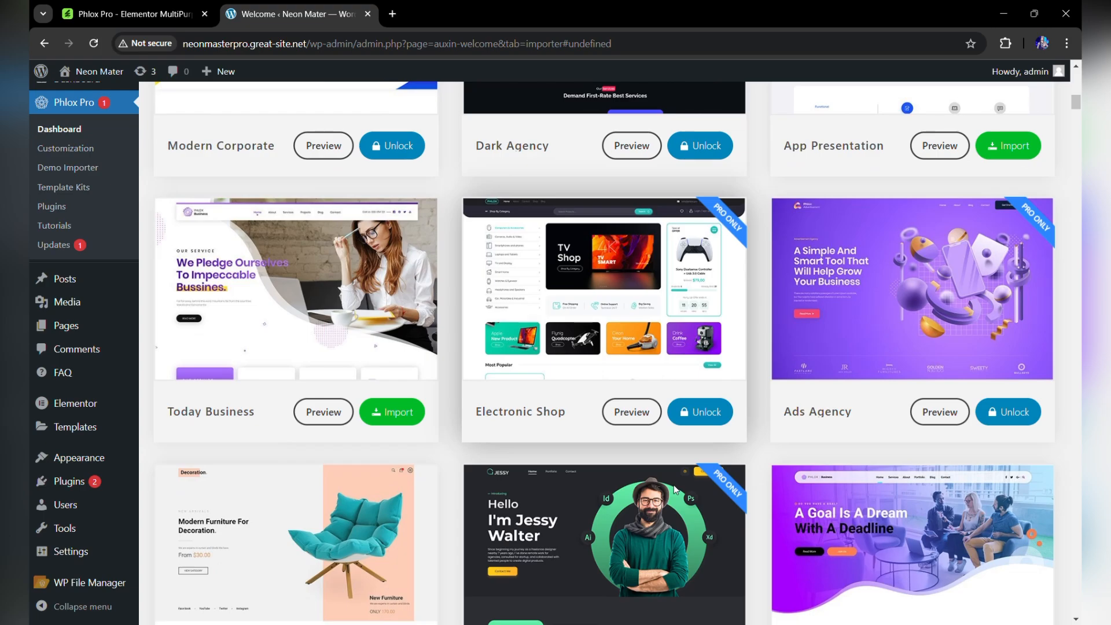
scroll(673, 488, "down", 3)
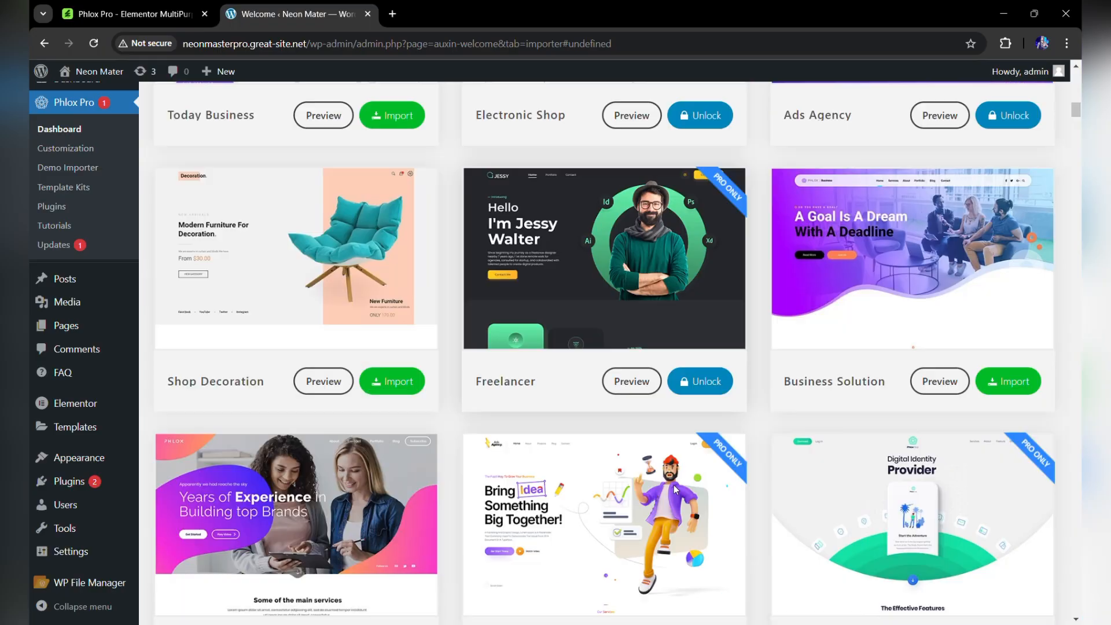
scroll(673, 486, "down", 2)
scroll(673, 487, "down", 4)
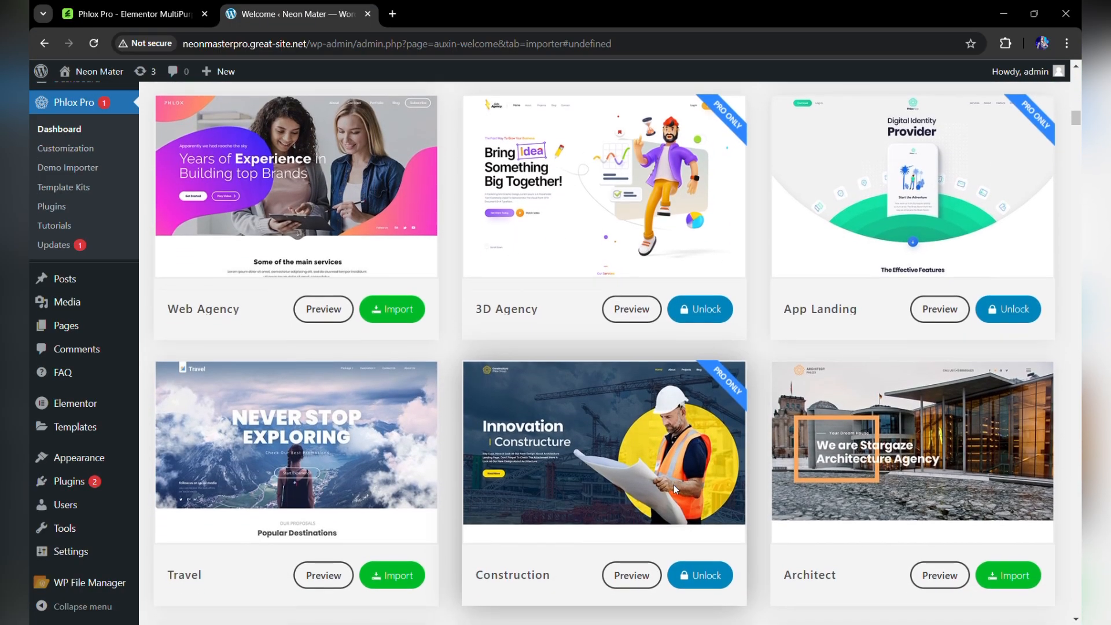
scroll(673, 487, "down", 3)
scroll(673, 485, "down", 3)
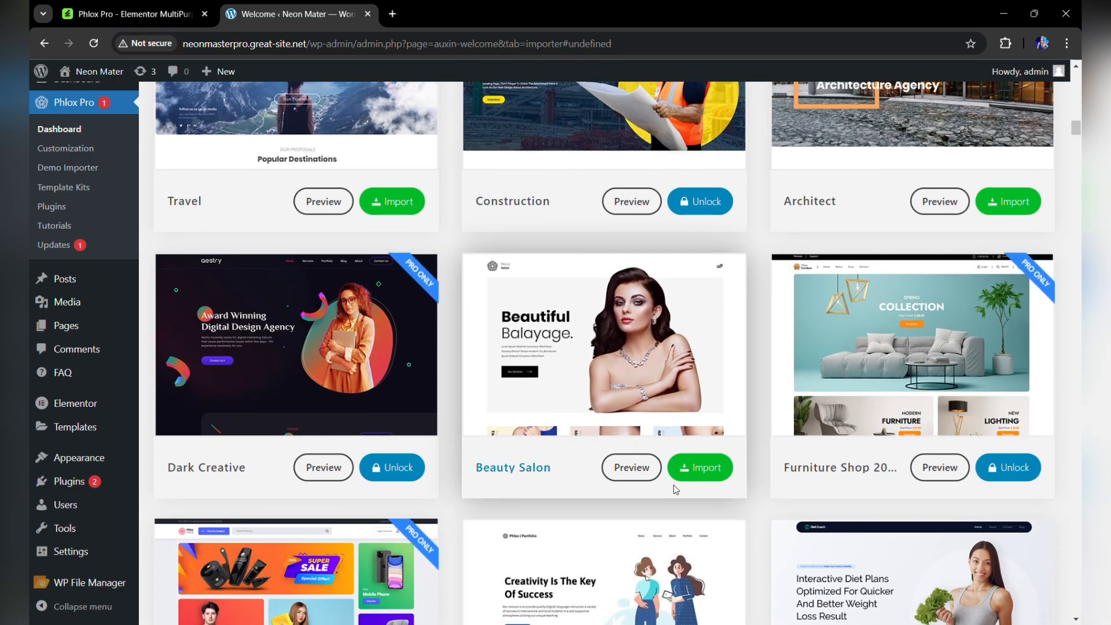
scroll(673, 486, "down", 2)
scroll(674, 487, "down", 1)
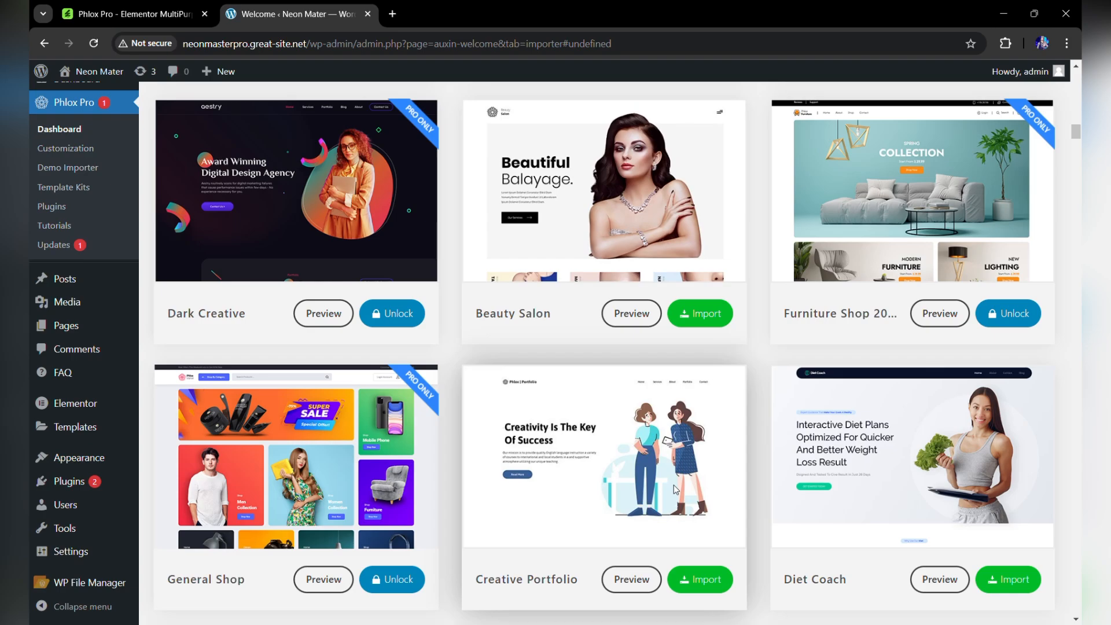
Look further through the importable and Pro-only demo templates, and return to the start of the template list.
scroll(673, 488, "down", 6)
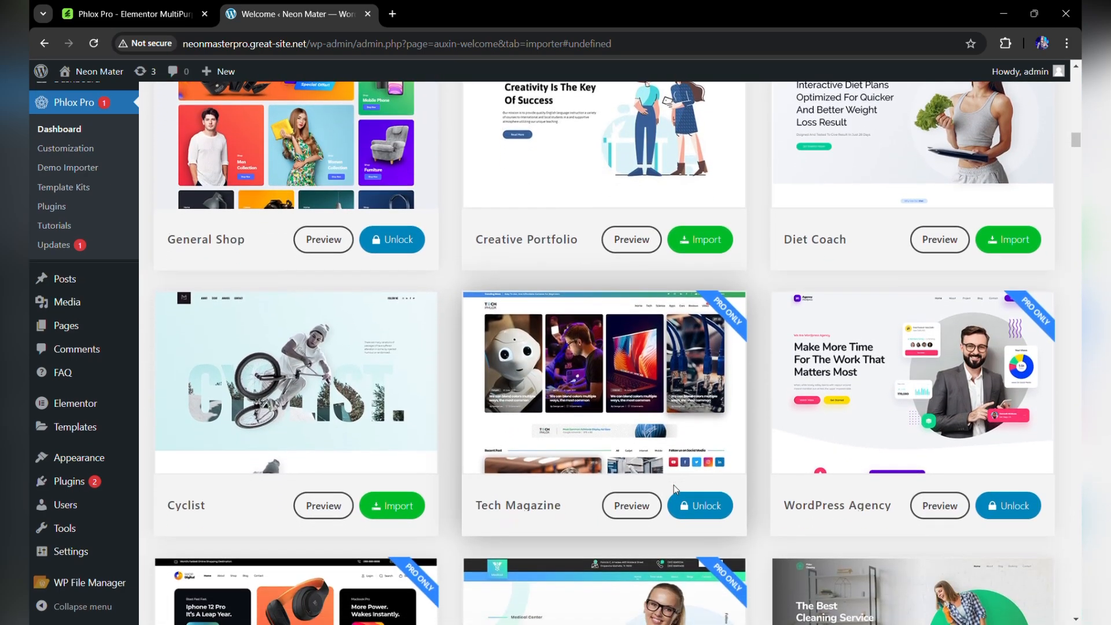
scroll(673, 489, "down", 7)
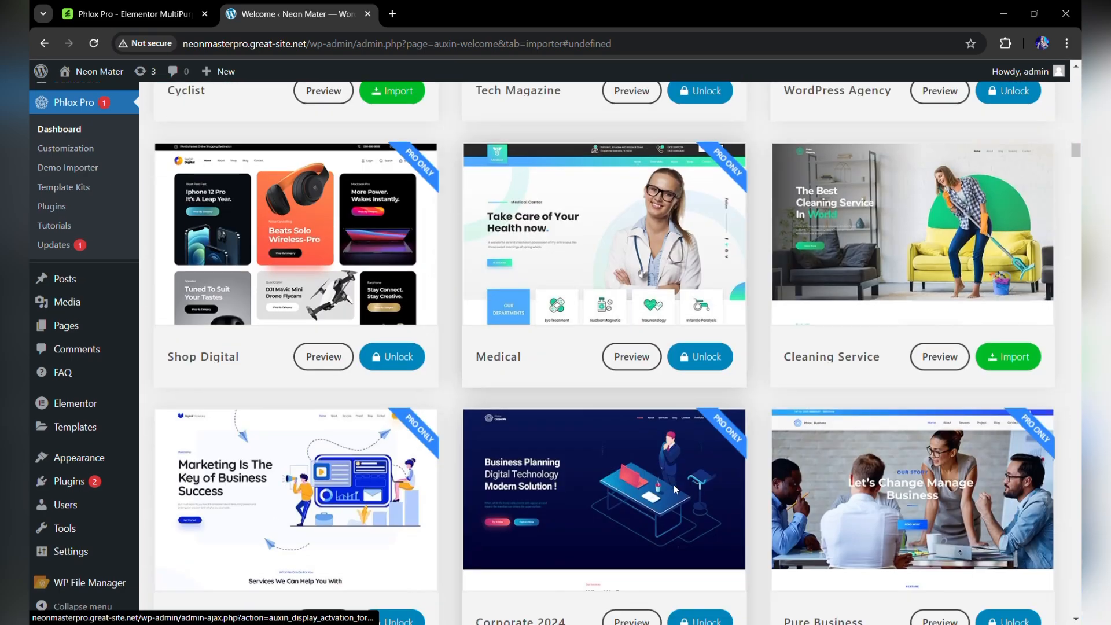
scroll(673, 486, "down", 5)
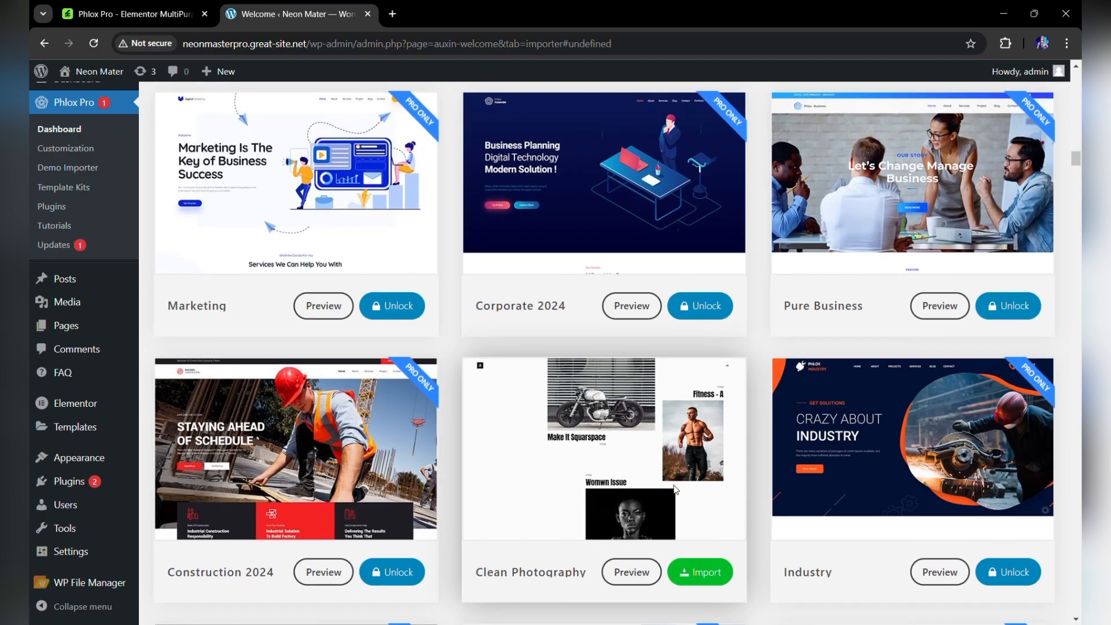
scroll(675, 489, "down", 9)
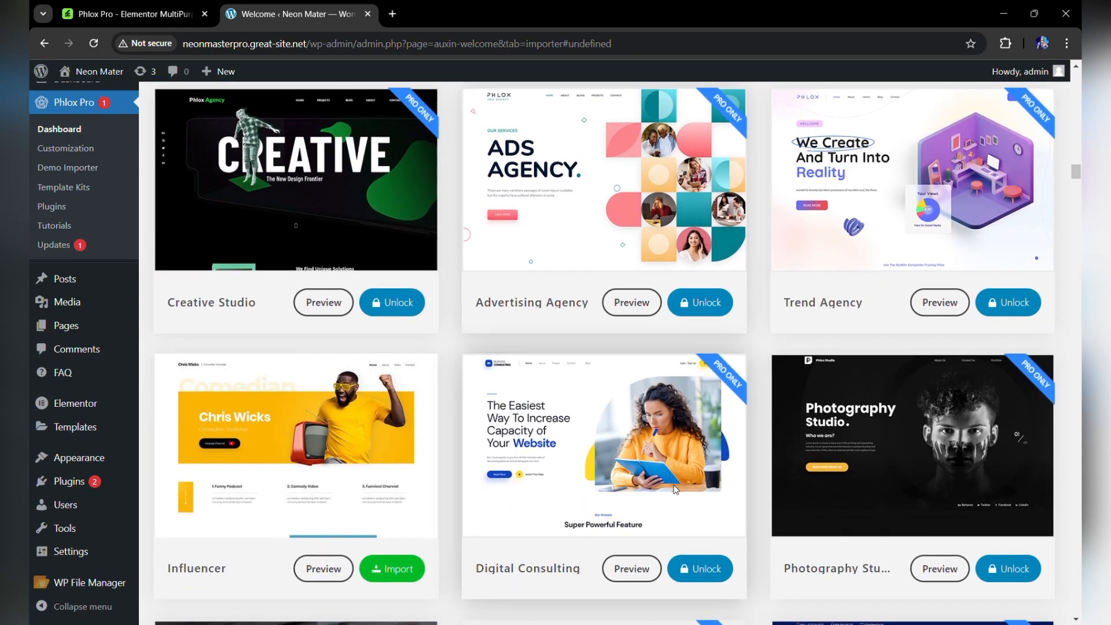
scroll(674, 489, "down", 2)
scroll(673, 485, "up", 17)
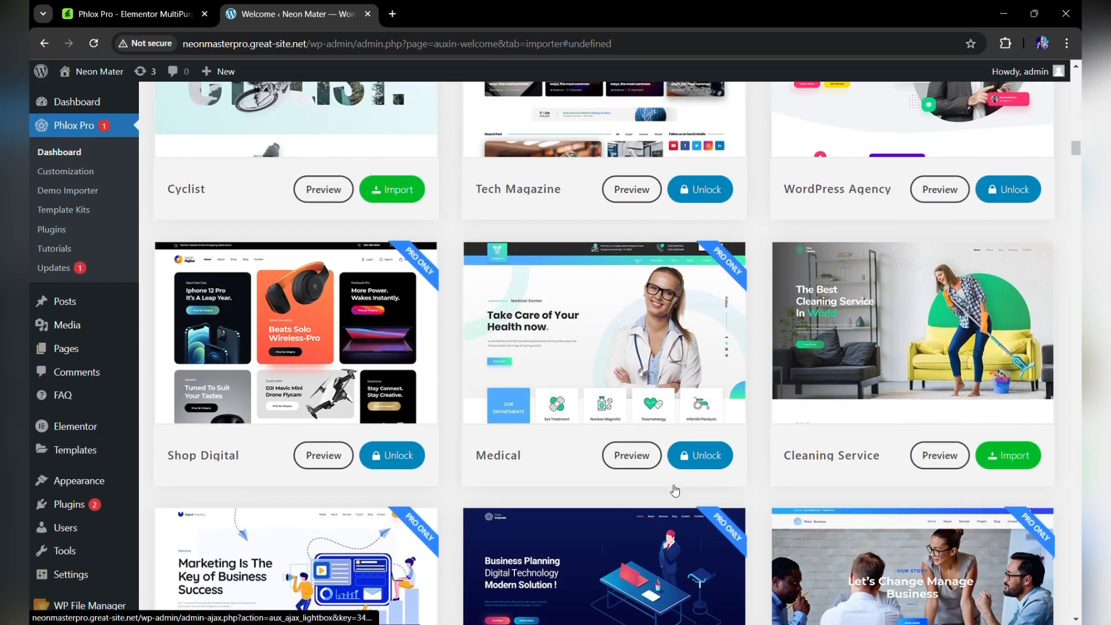
scroll(675, 490, "up", 15)
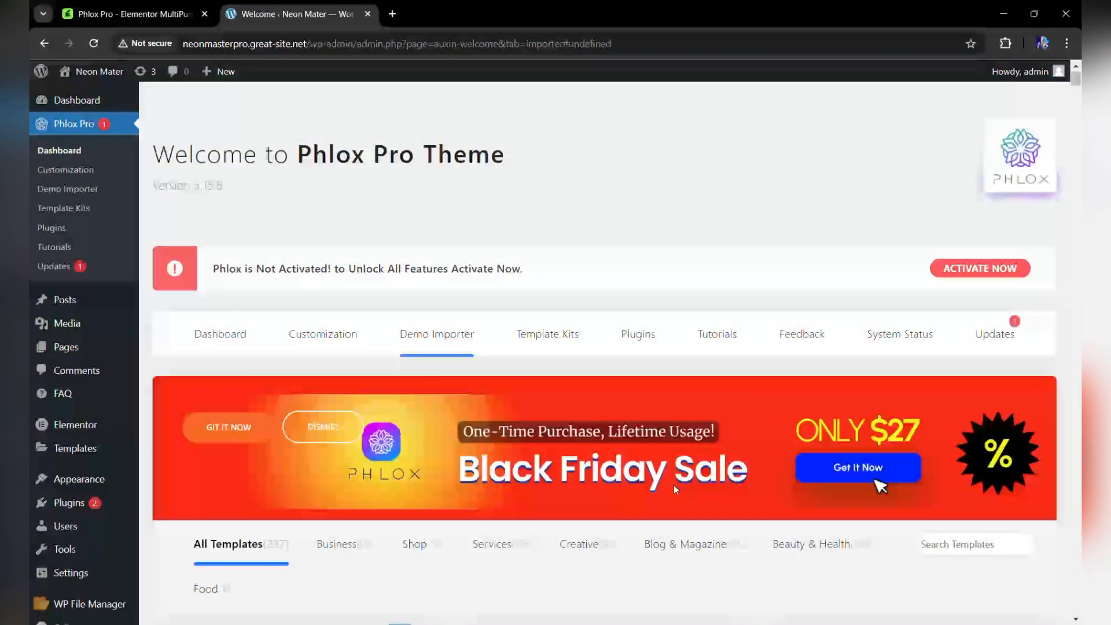
Import the Digital Shop demo as a complete pre-build website with media, installing its required plugins and skipping watermark removal.
scroll(674, 485, "down", 8)
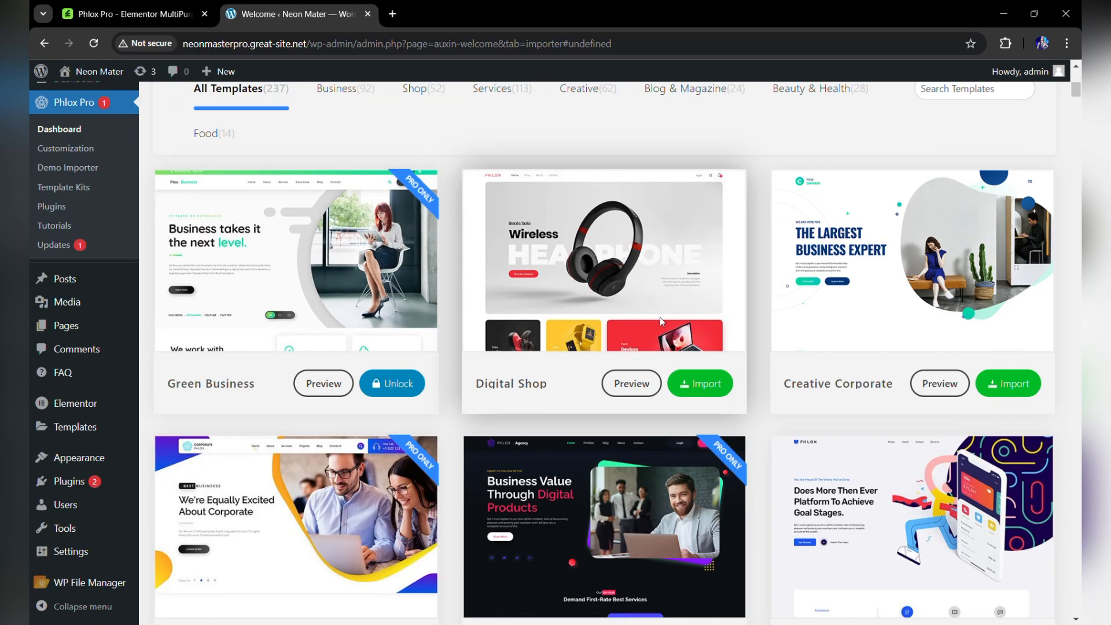
left_click(699, 386)
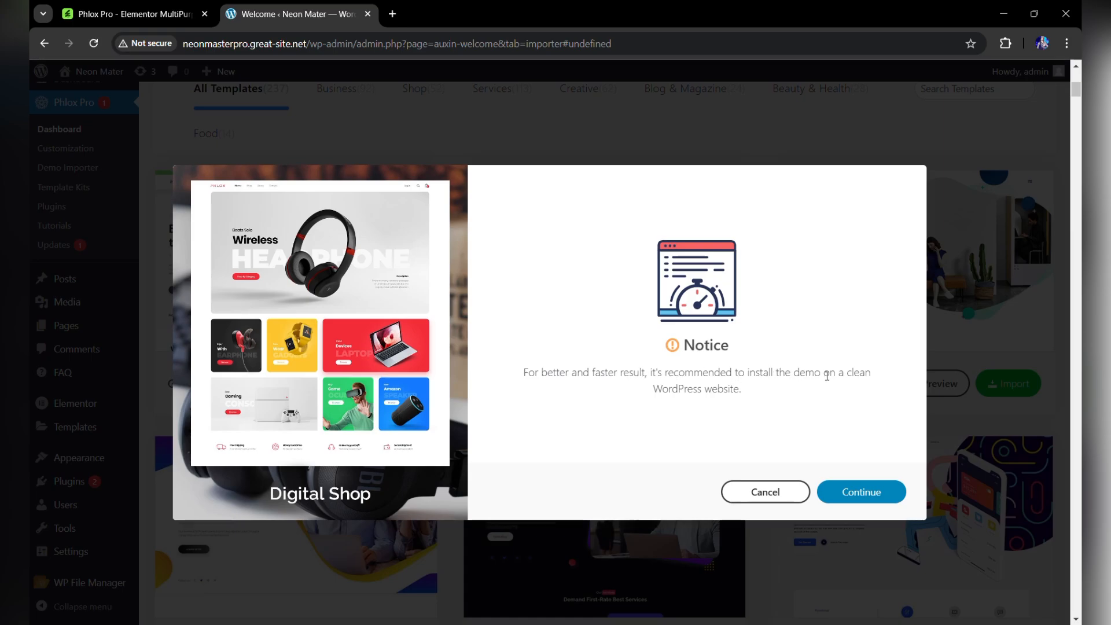
left_click(880, 493)
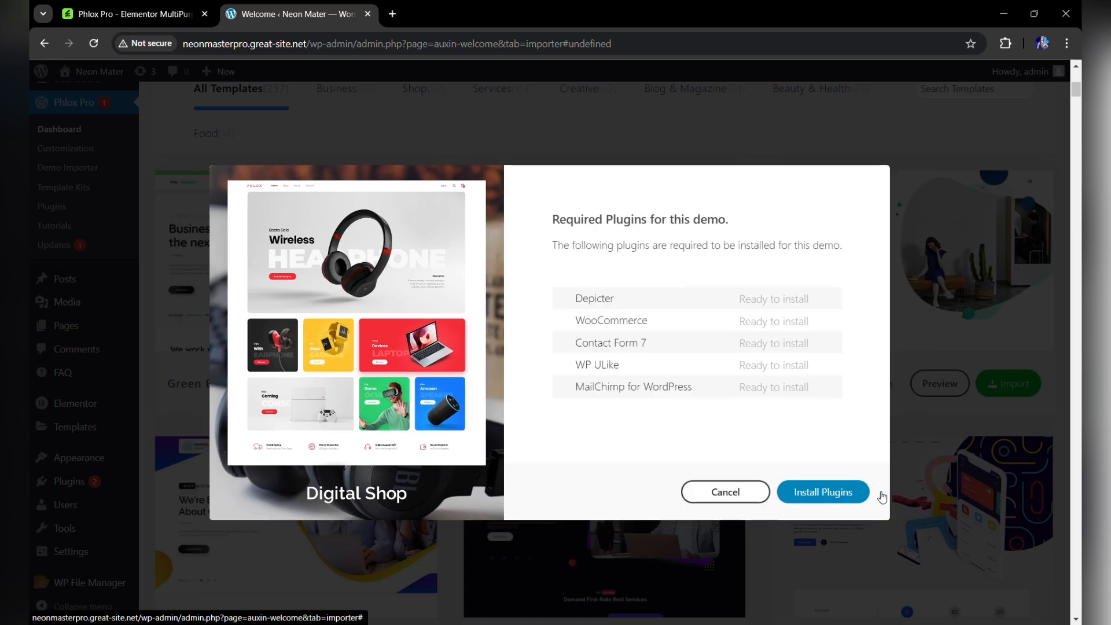
left_click(806, 492)
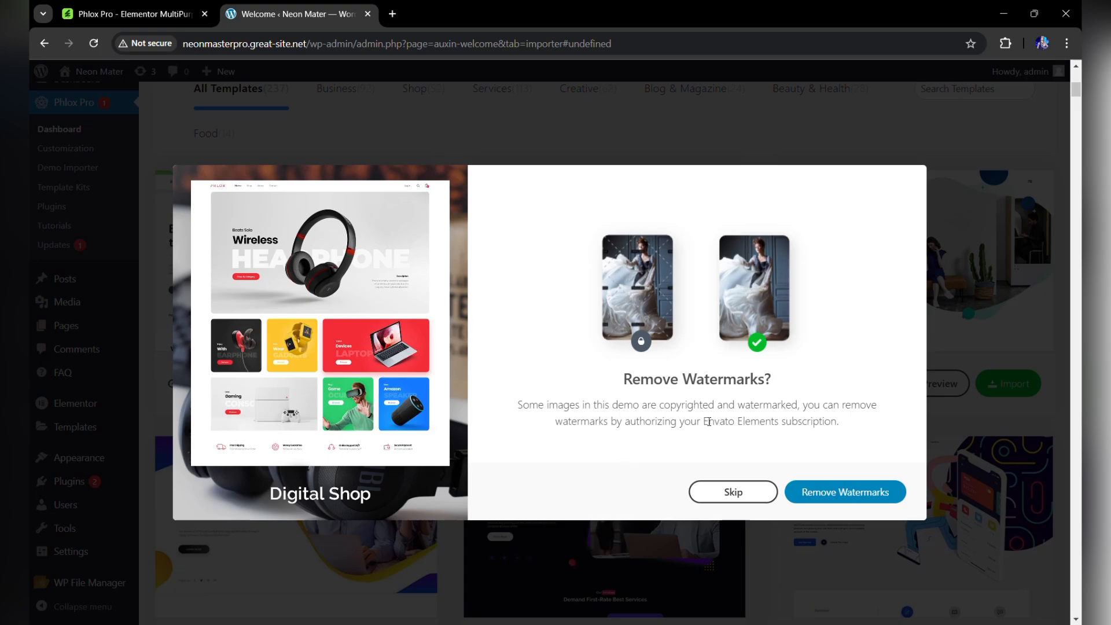
left_click(738, 492)
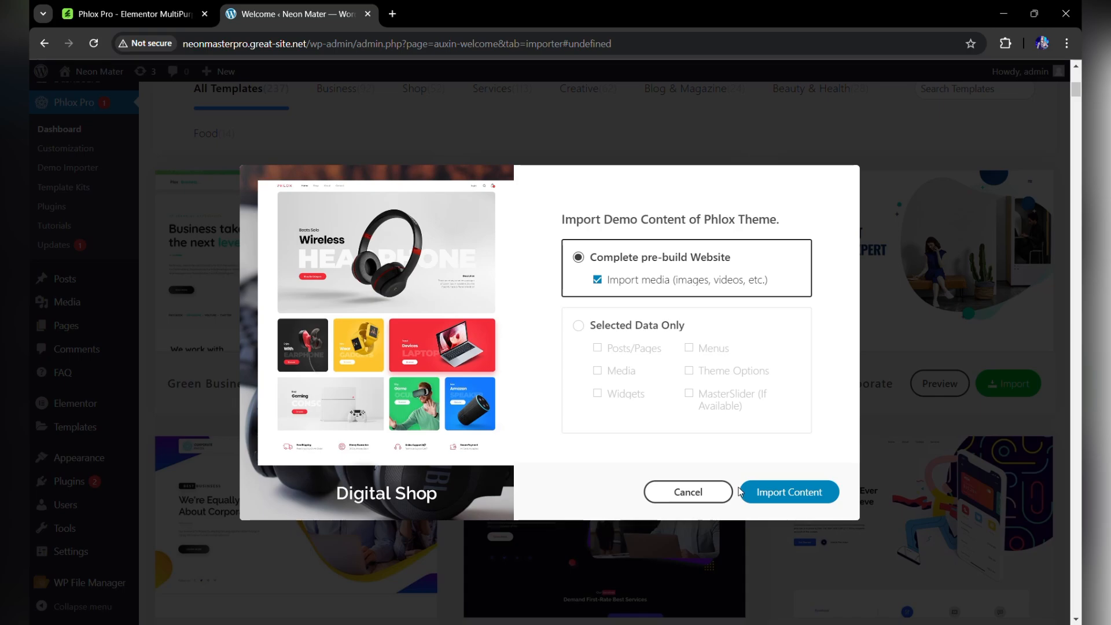
left_click(783, 492)
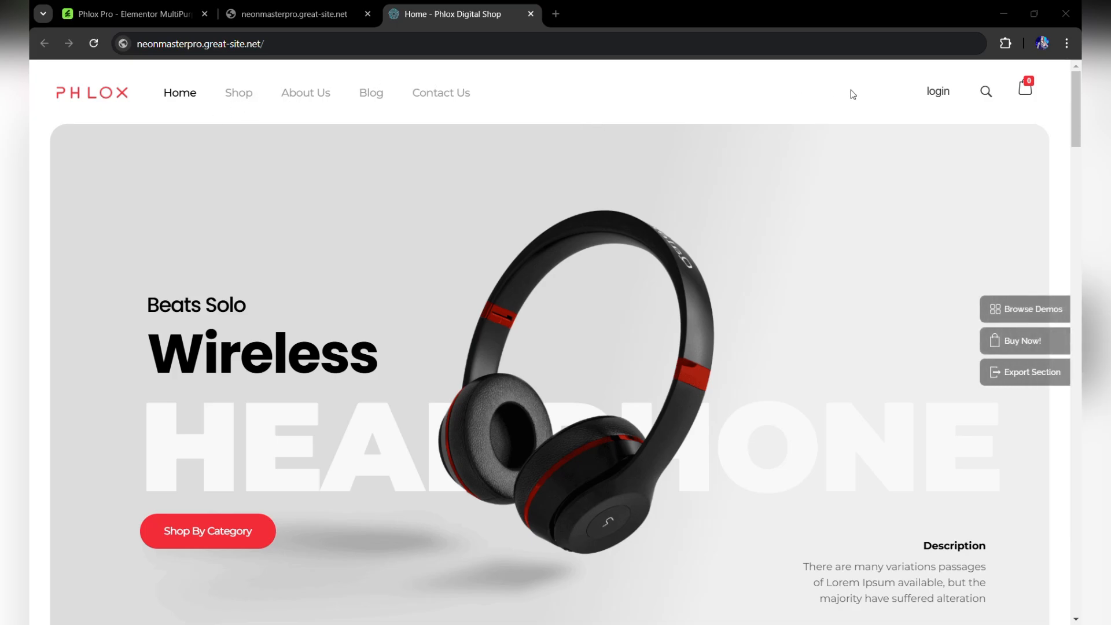
Check the search overlay on the Digital Shop home page, and look through the page down to the footer and back up.
left_click(986, 91)
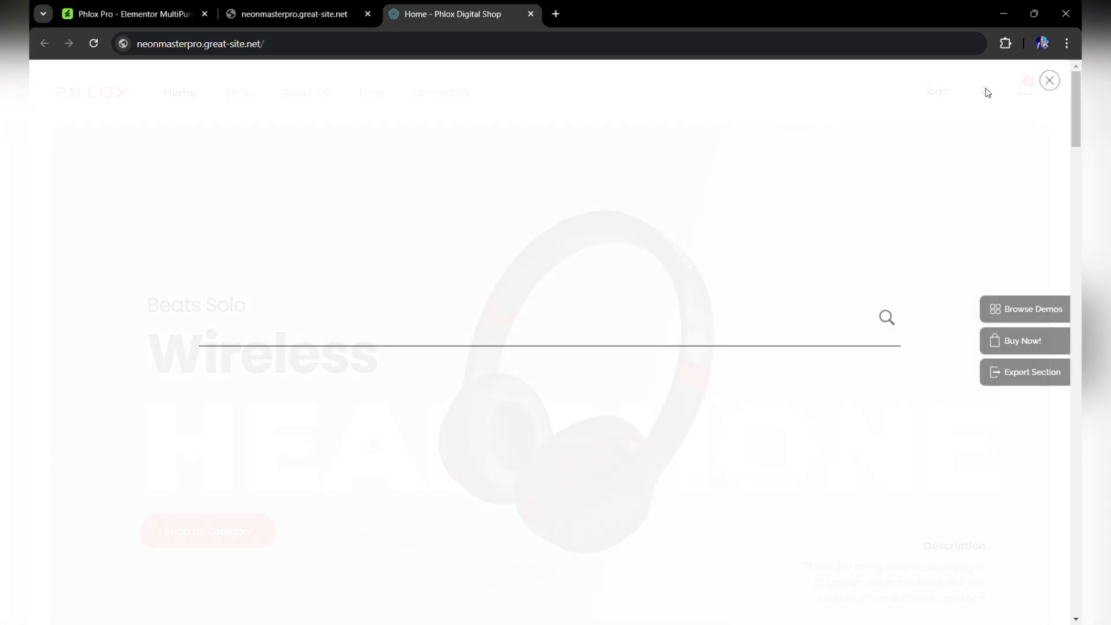
left_click(1047, 91)
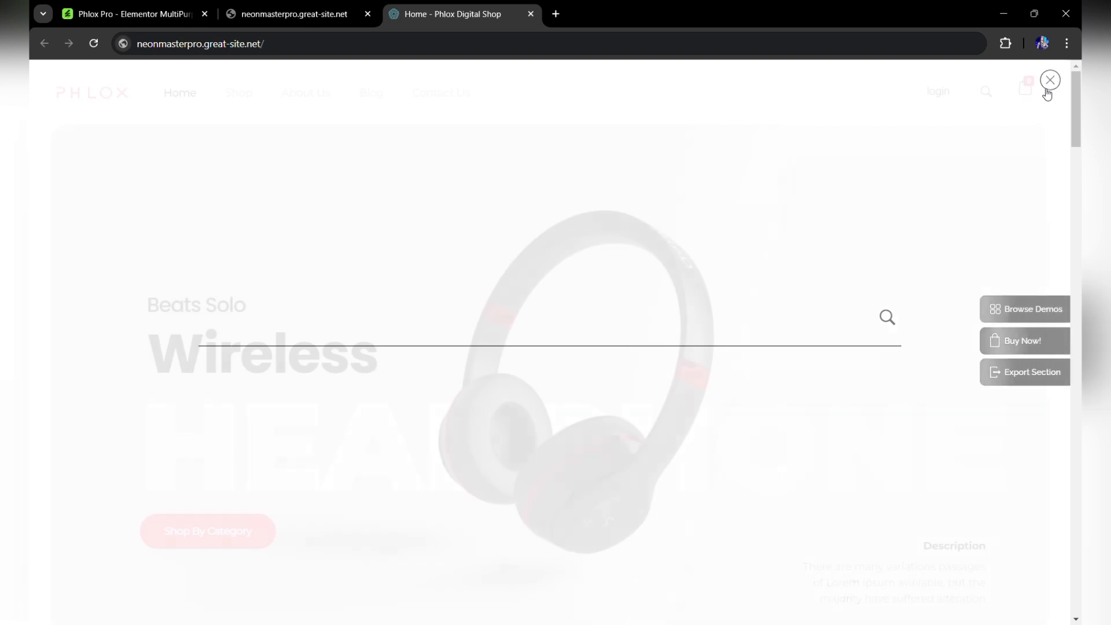
scroll(870, 220, "down", 5)
scroll(870, 220, "down", 3)
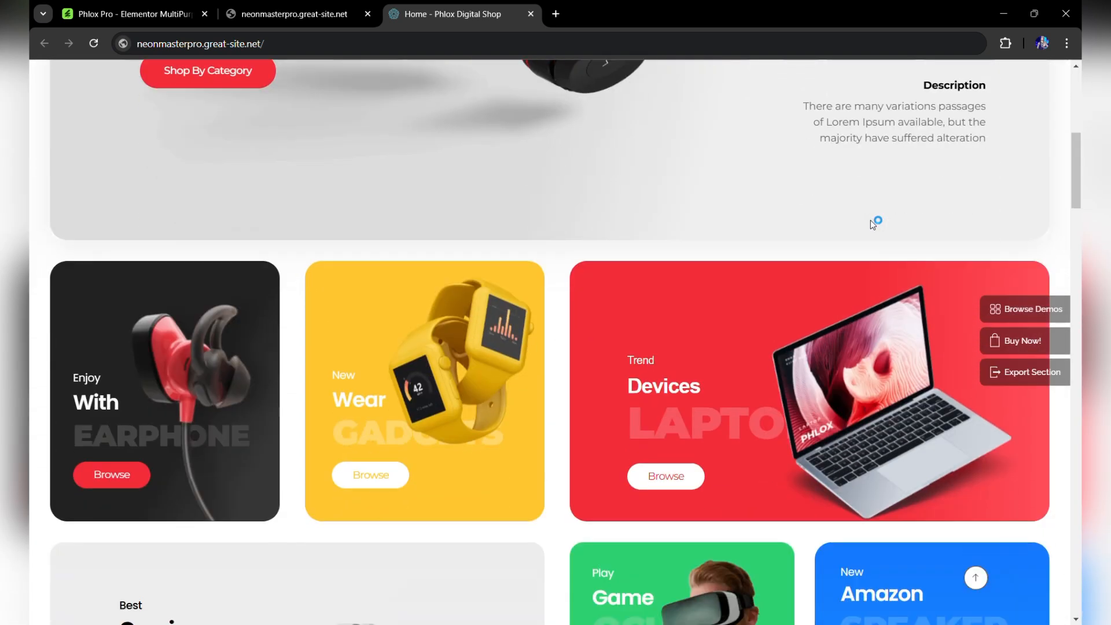
scroll(439, 412, "down", 1)
scroll(439, 412, "down", 1)
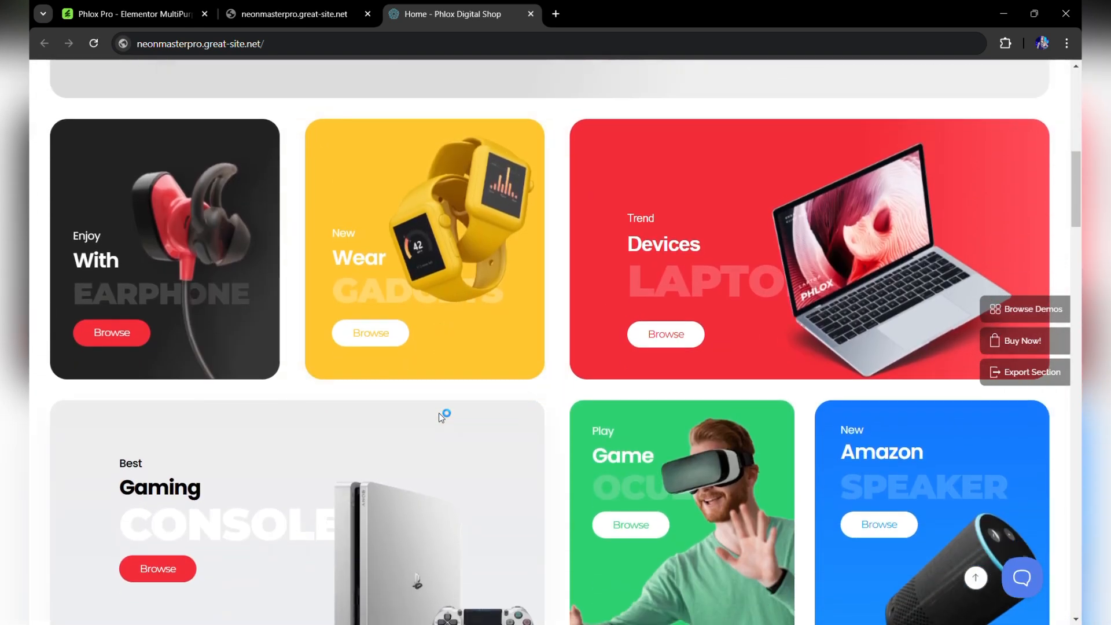
scroll(321, 526, "down", 4)
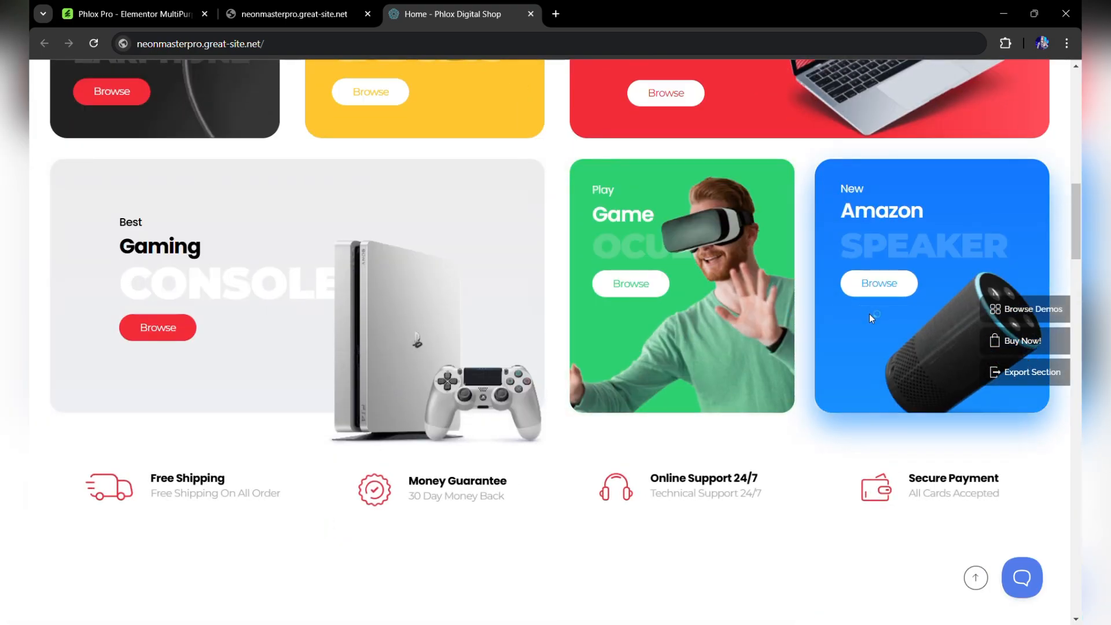
scroll(745, 451, "down", 6)
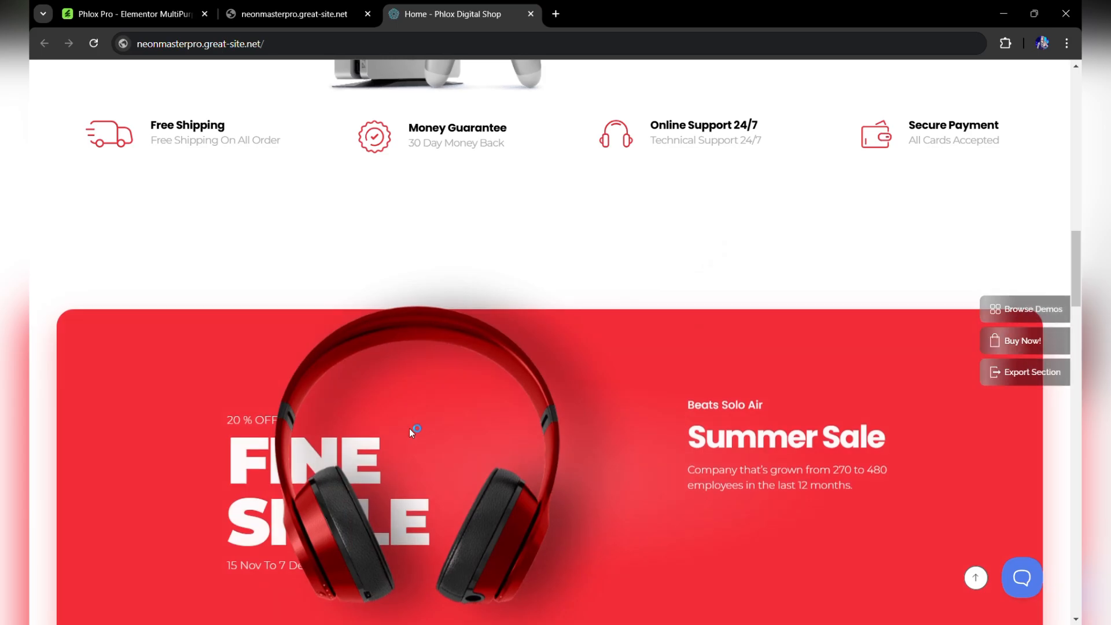
scroll(411, 431, "down", 4)
scroll(409, 431, "down", 7)
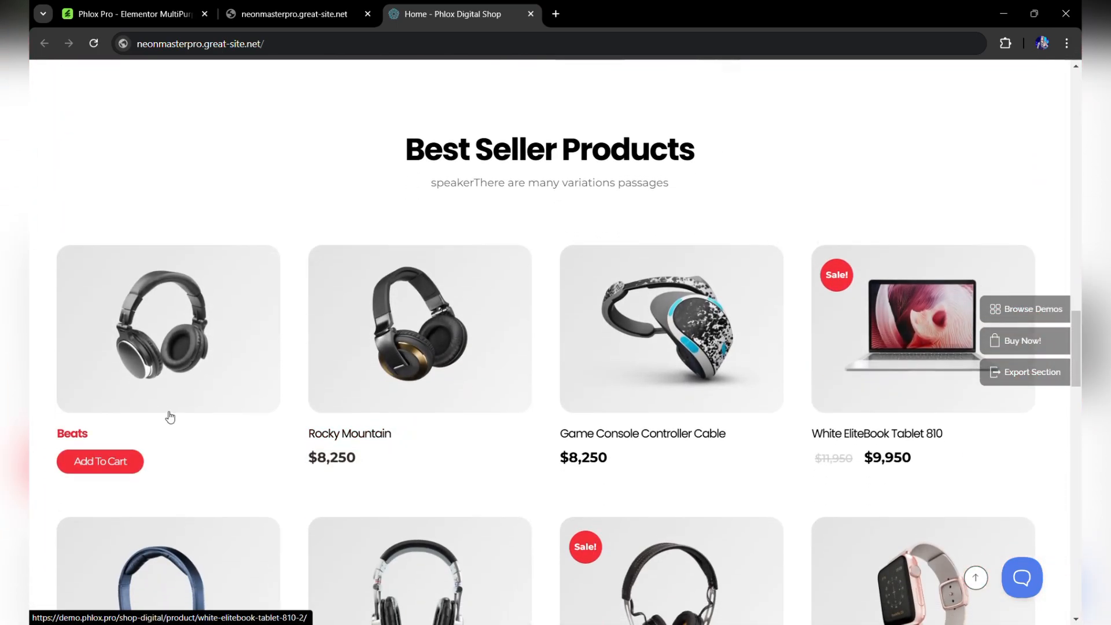
scroll(661, 390, "down", 3)
scroll(662, 391, "down", 2)
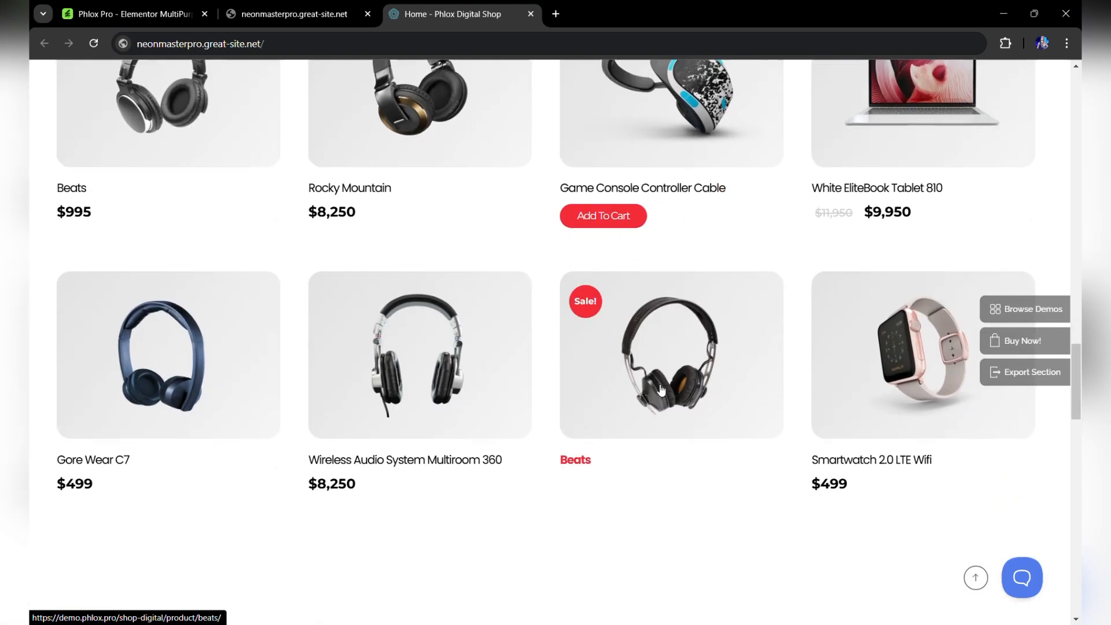
scroll(438, 355, "down", 8)
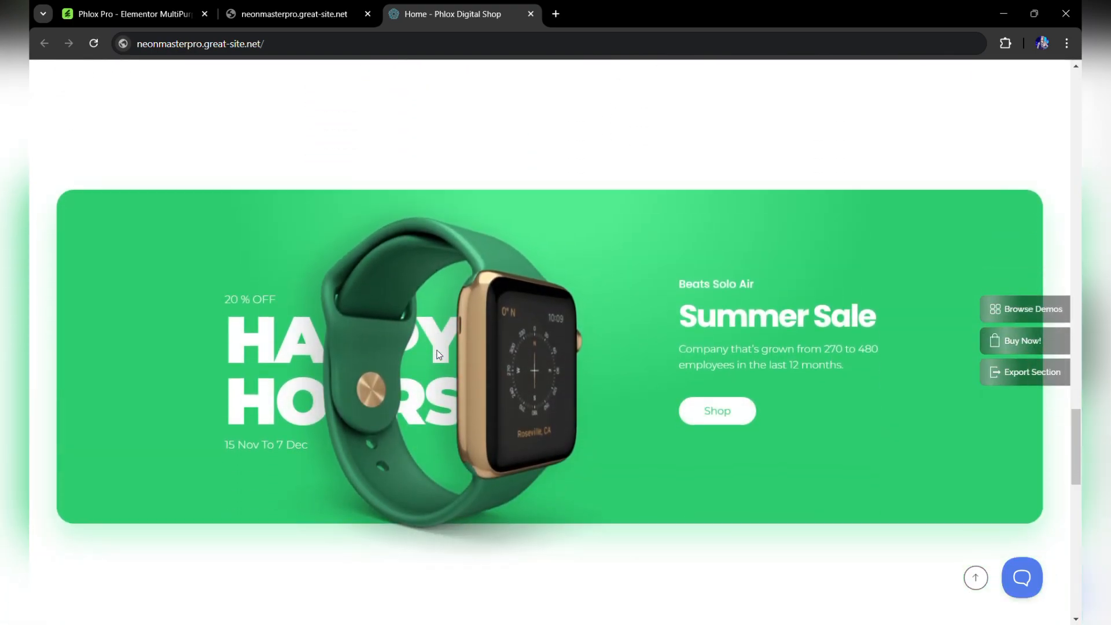
scroll(438, 355, "down", 7)
scroll(438, 355, "down", 9)
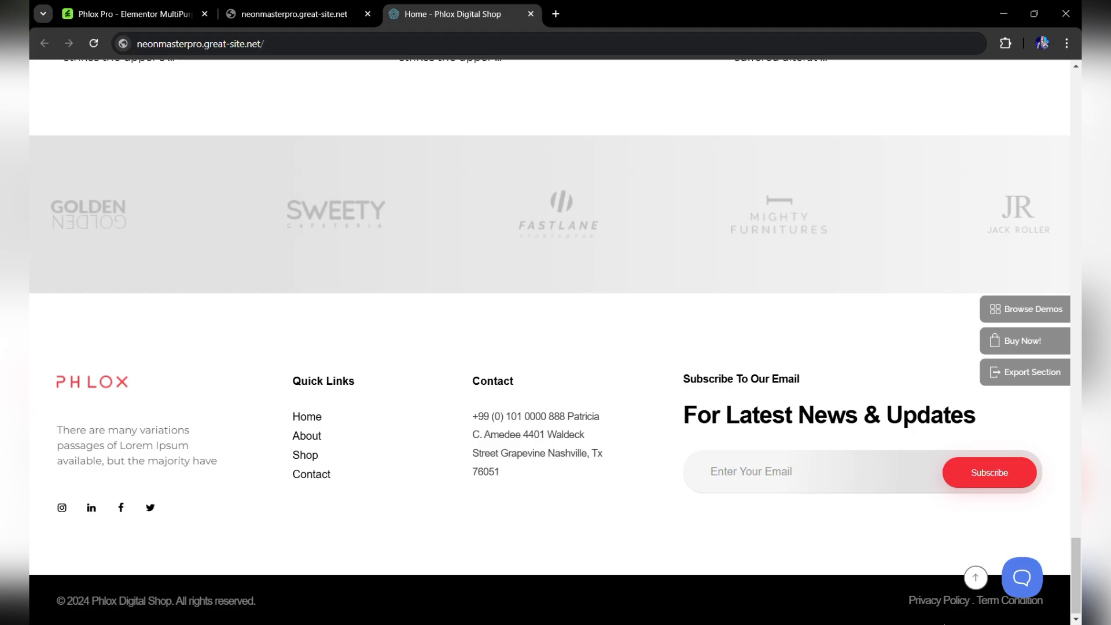
left_click(976, 583)
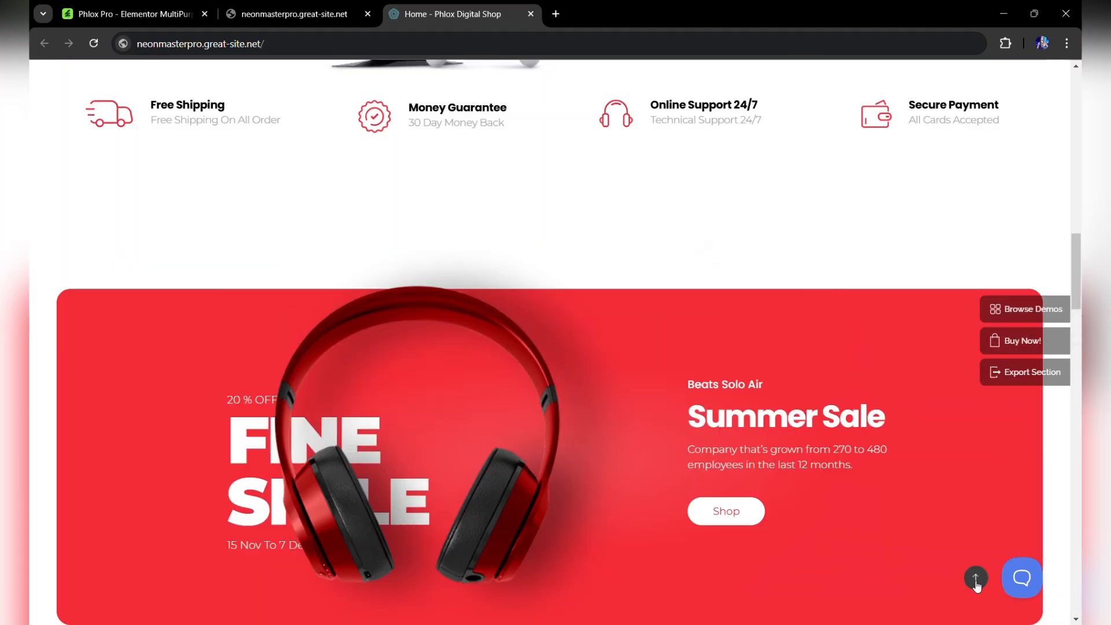